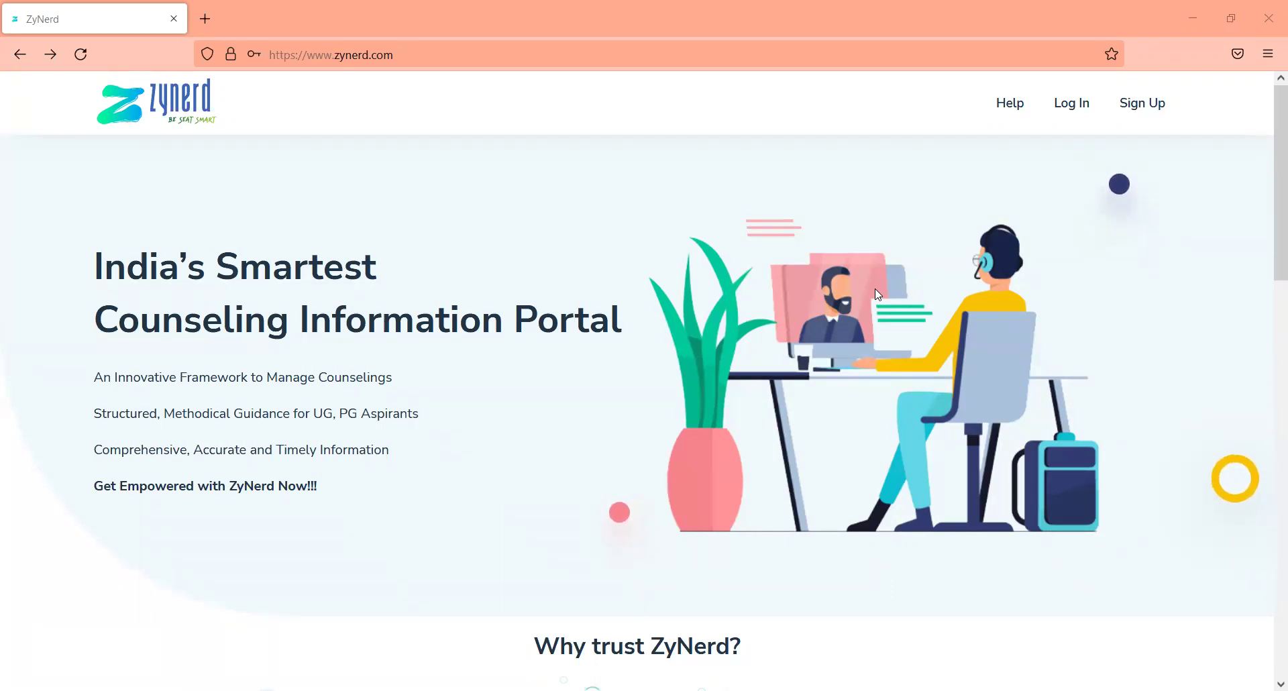
# Step: Sign in with the account e-mail and password, declining Firefox's offer to save the login
pyautogui.click(1072, 115)
pyautogui.click(811, 367)
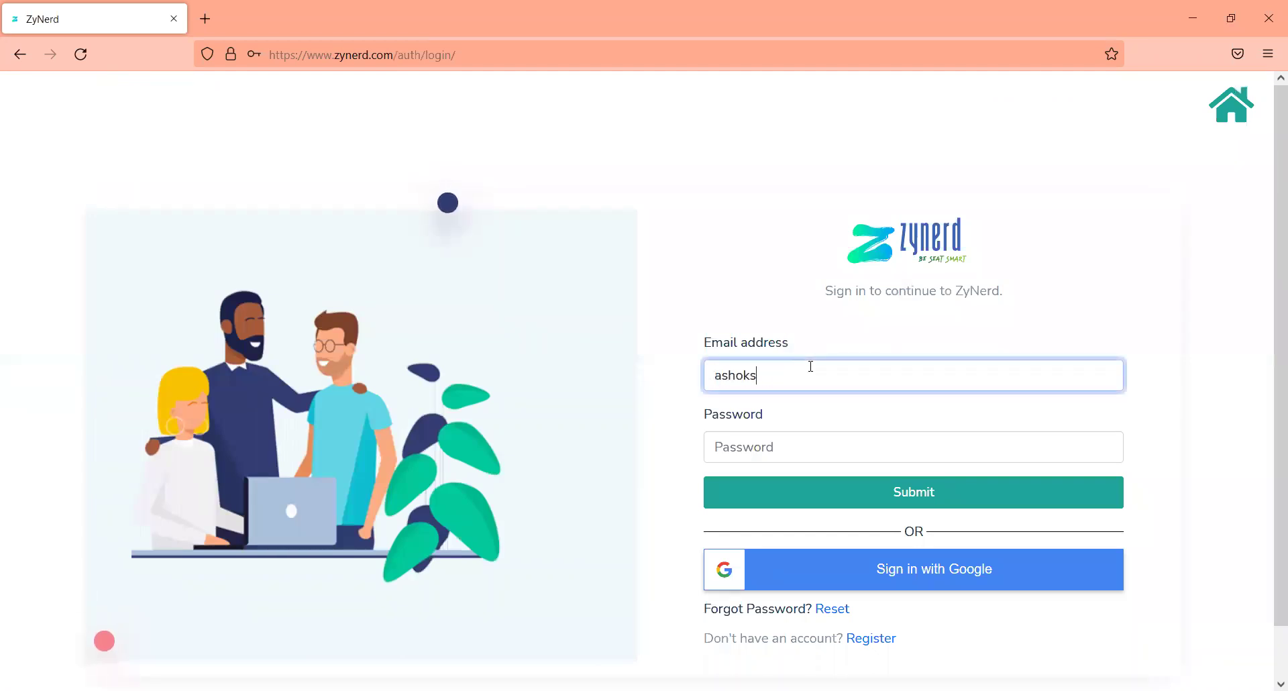
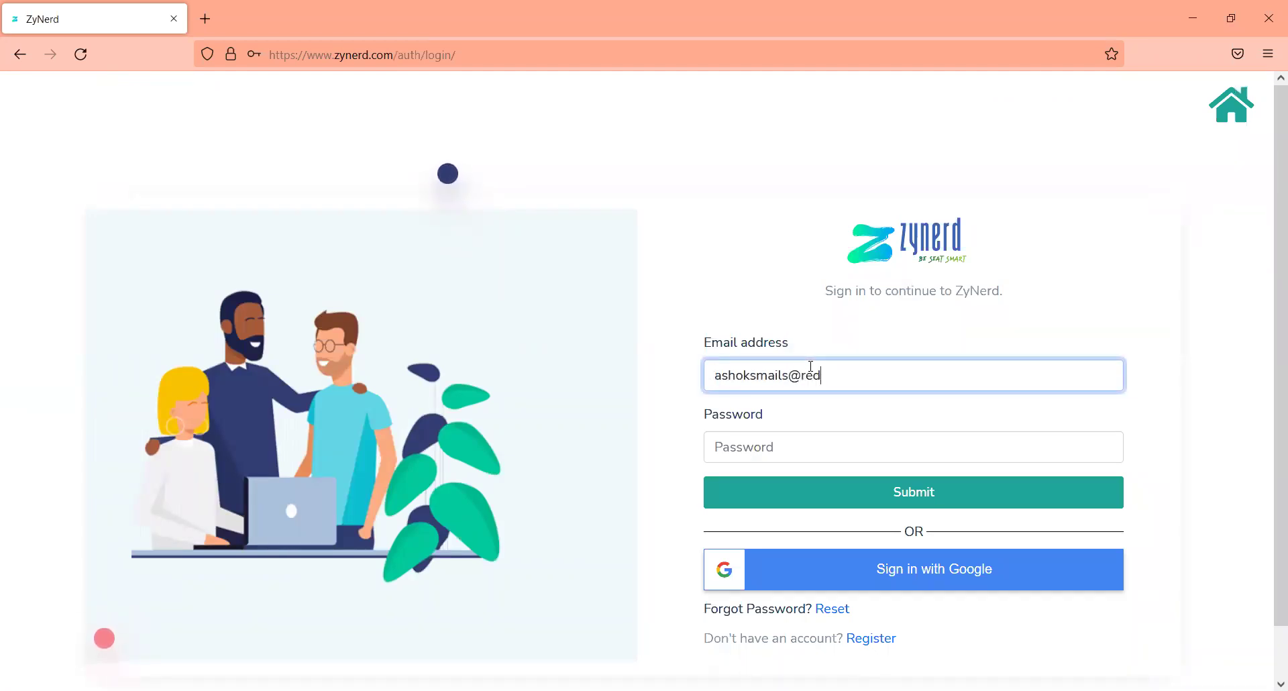
pyautogui.press('Tab')
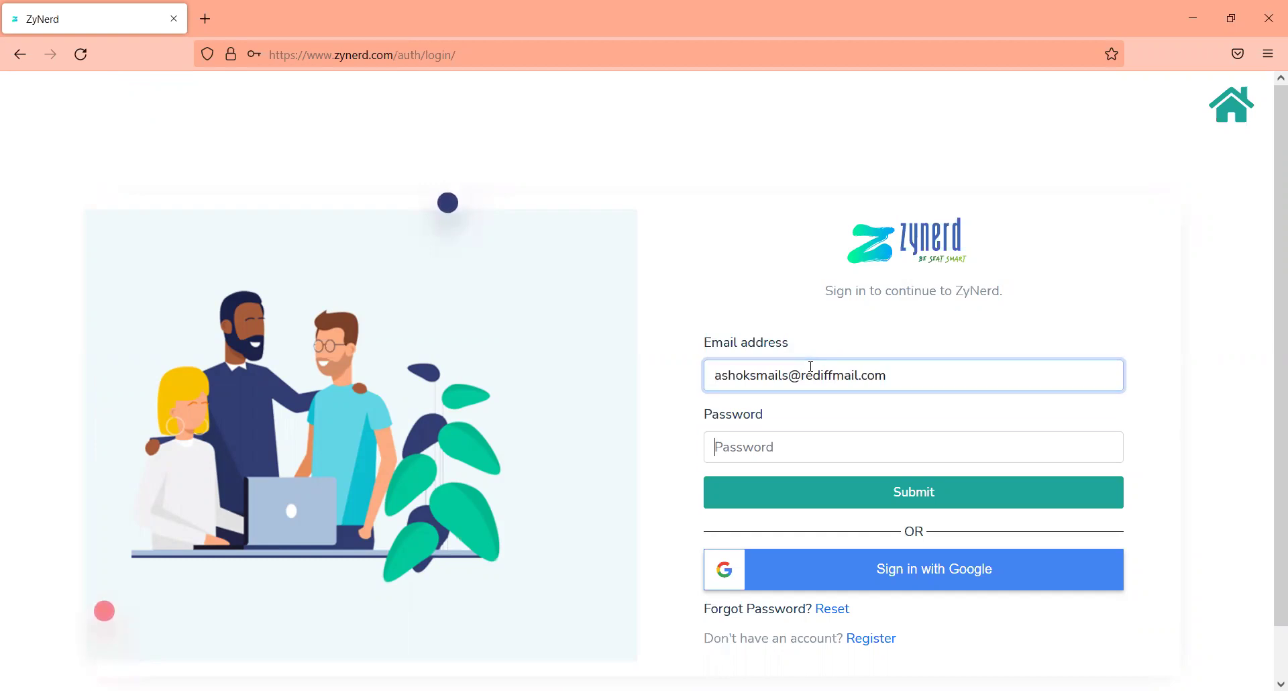
pyautogui.write('•••••')
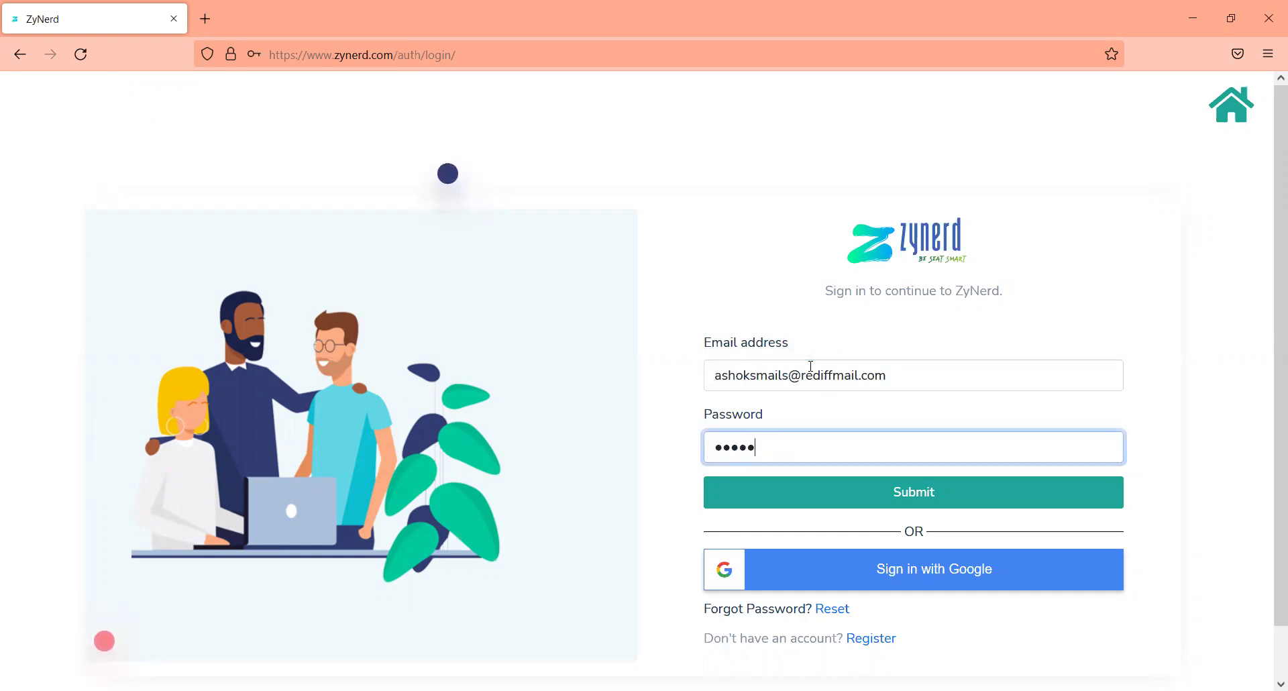
pyautogui.write('••••')
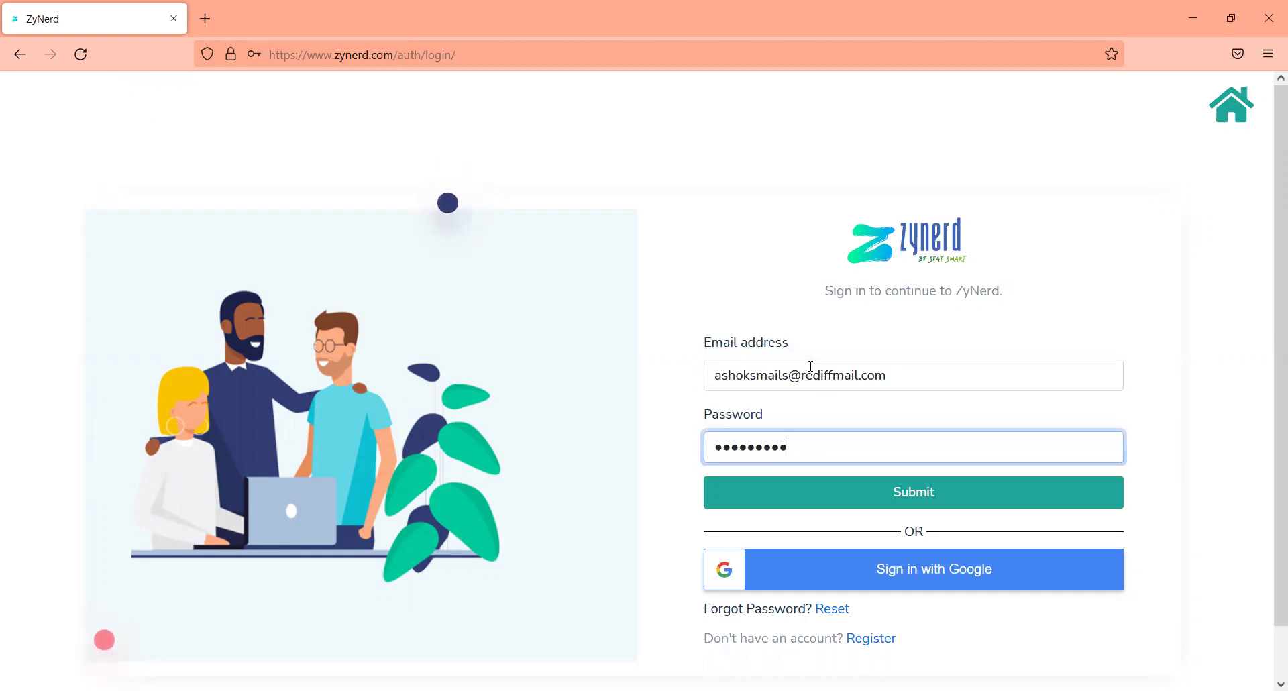
pyautogui.press('Return')
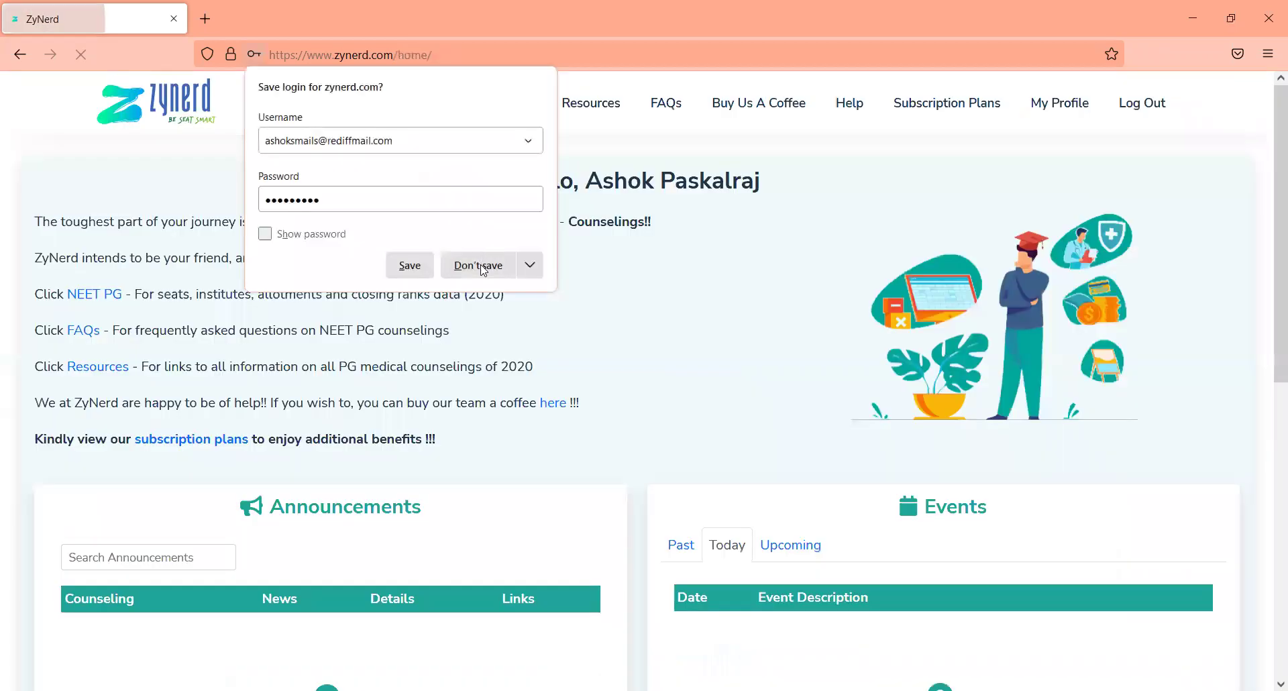
pyautogui.click(480, 261)
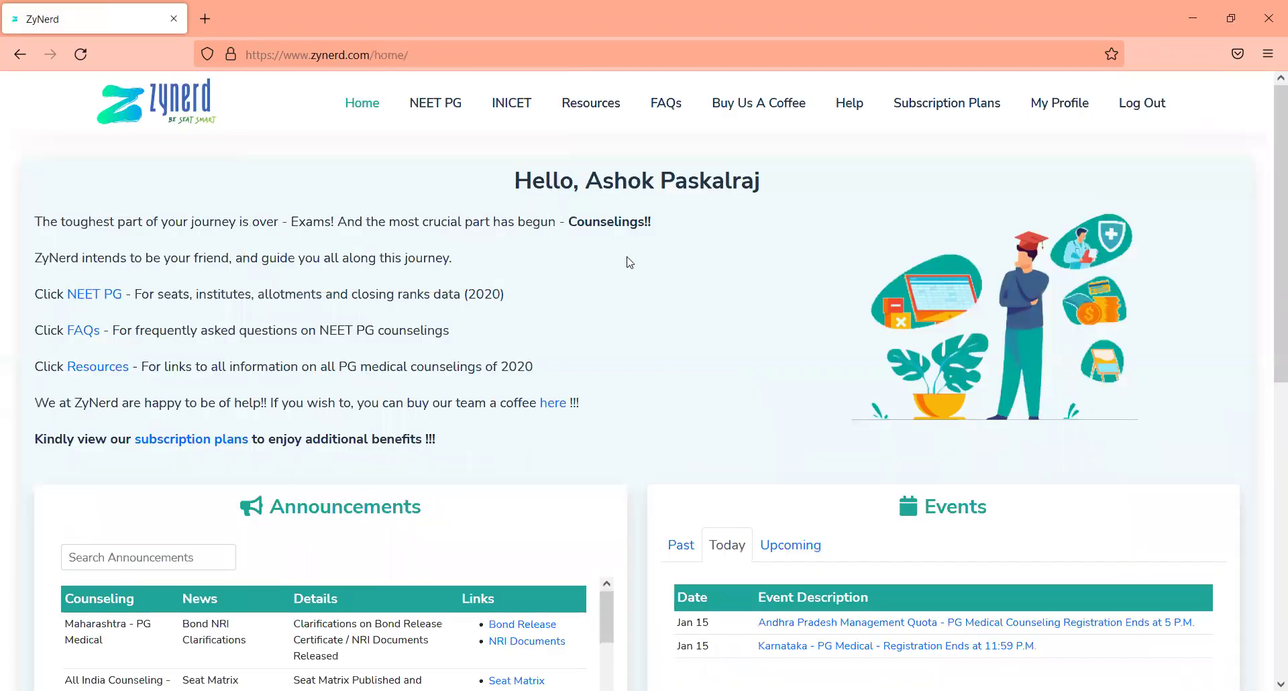
# Step: On the Subscription Plans page, view and close the ZyNerd Standard feature description
pyautogui.click(973, 104)
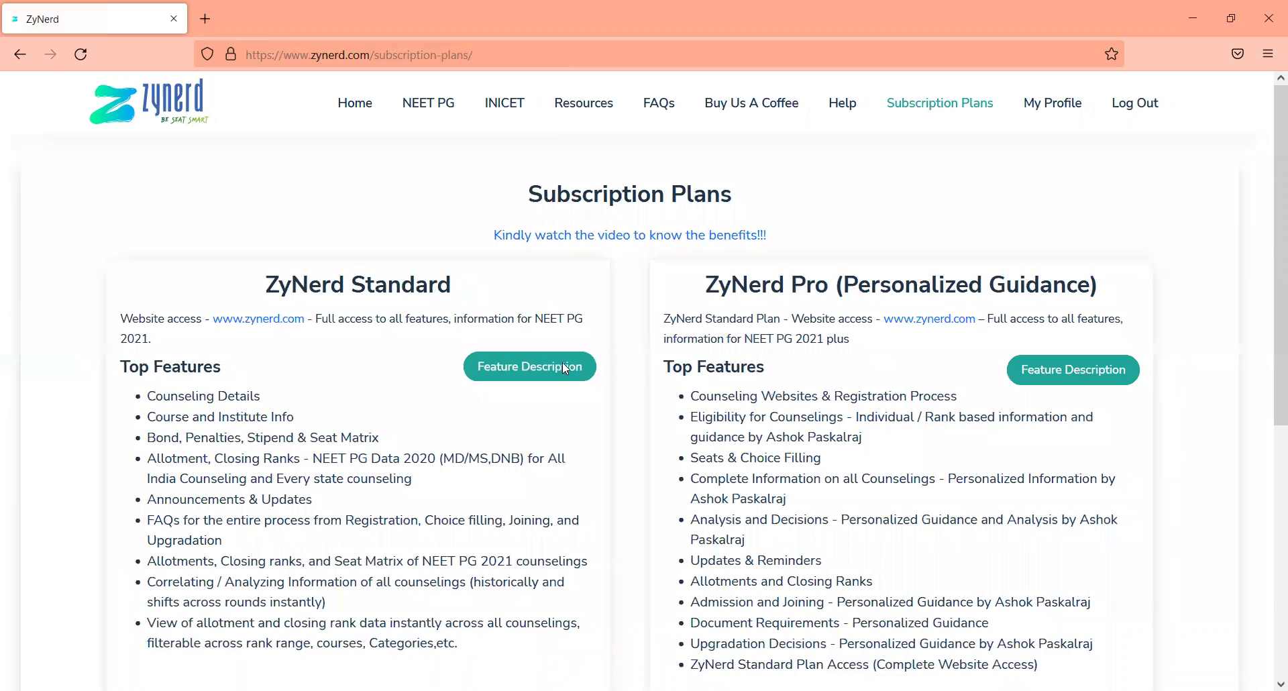
pyautogui.click(563, 362)
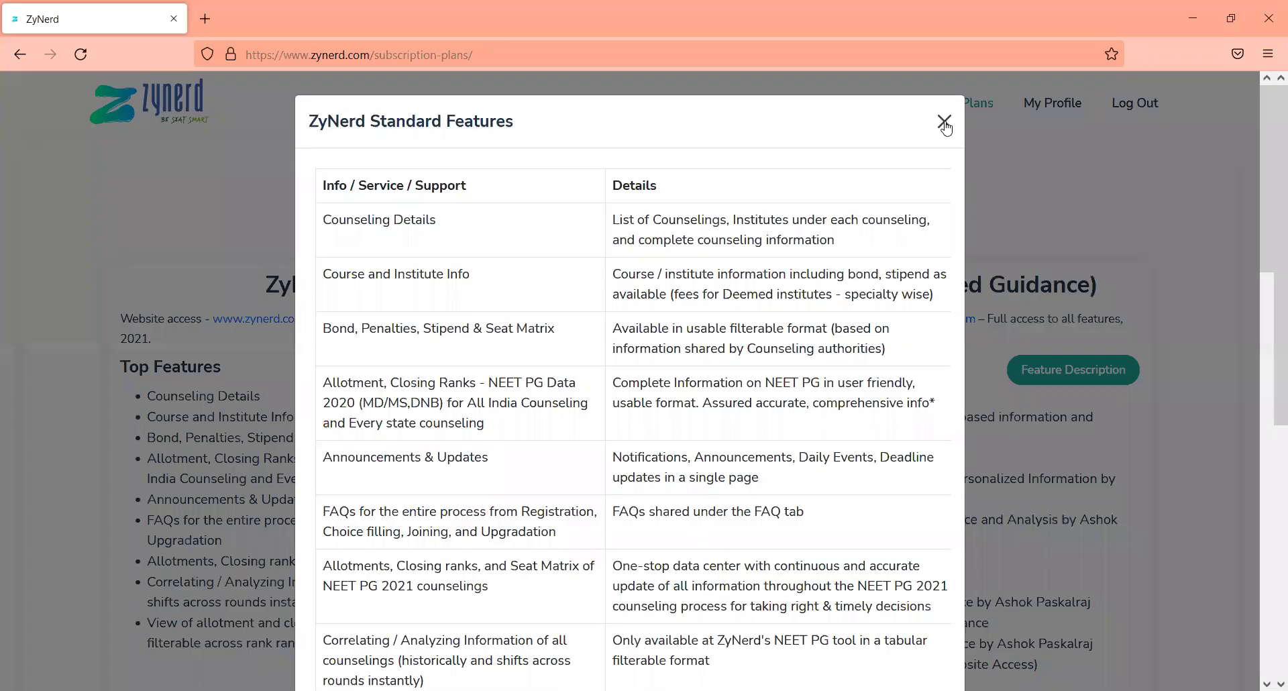
pyautogui.click(946, 122)
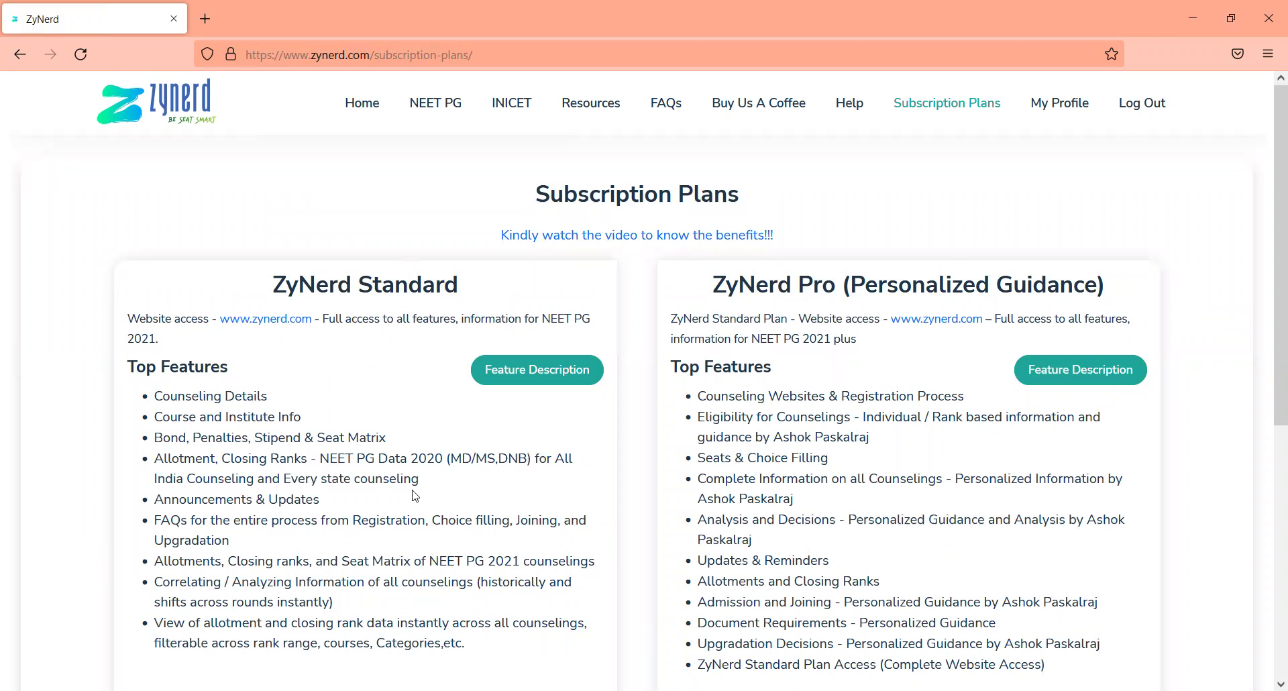
# Step: Scroll through the Standard and Pro plan prices, then return to the home dashboard
pyautogui.scroll(-6, 414, 497)
pyautogui.scroll(4, 412, 495)
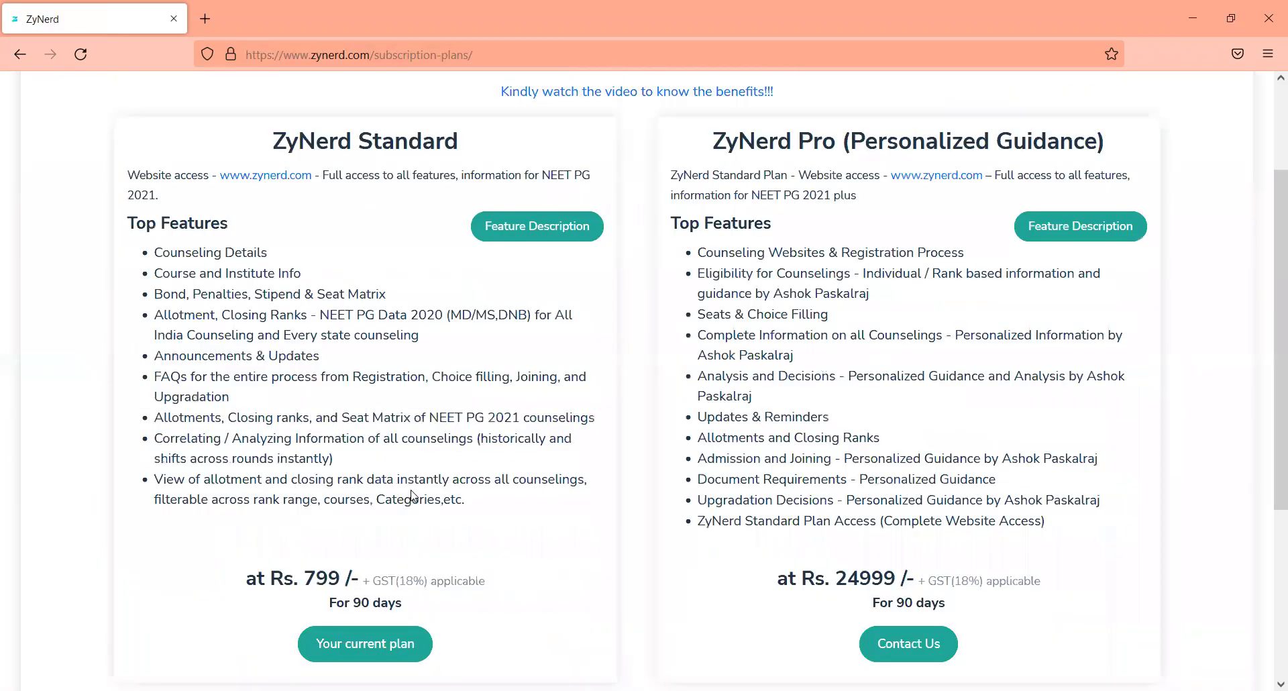
pyautogui.scroll(2, 843, 382)
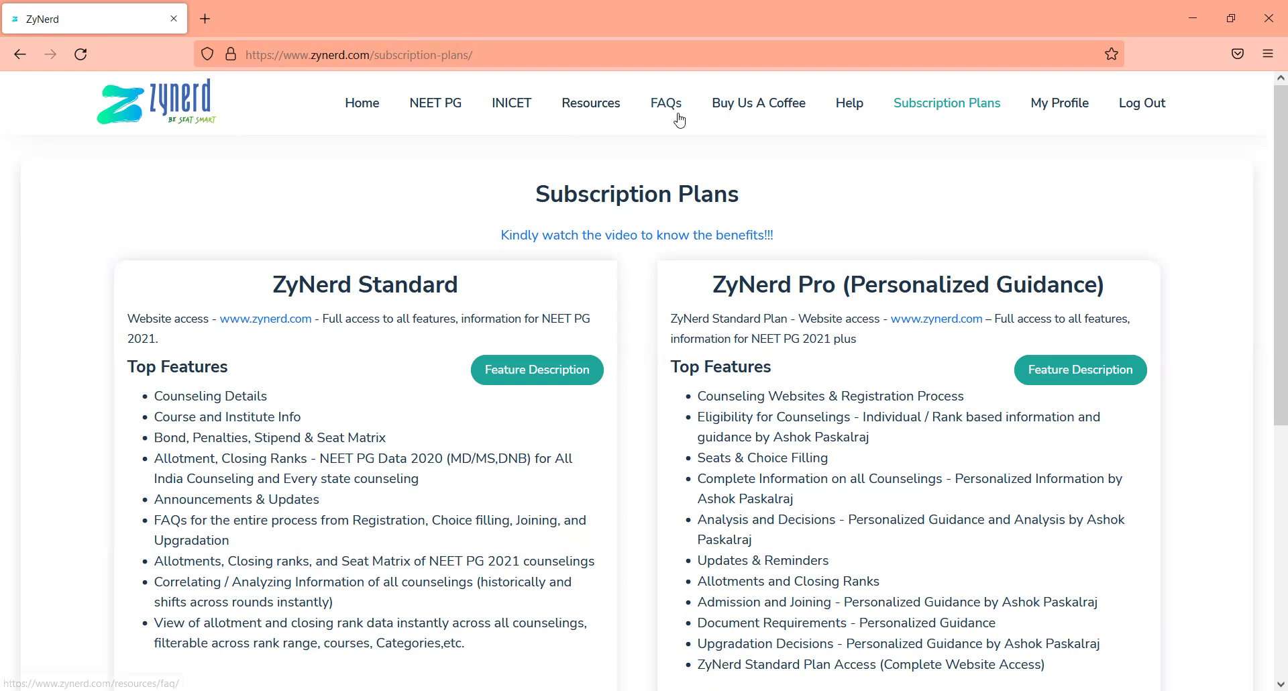
pyautogui.click(356, 106)
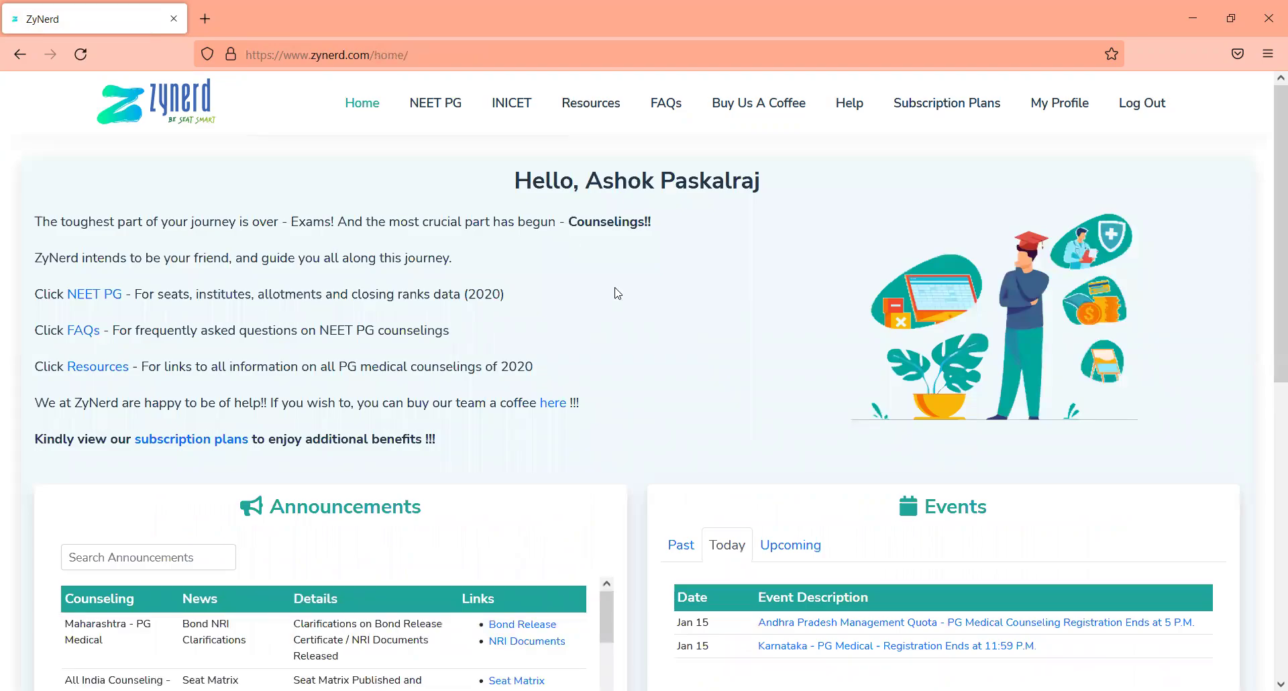
# Step: Scroll down to the Announcements and Events panels and select the announcements search box
pyautogui.scroll(-3, 618, 293)
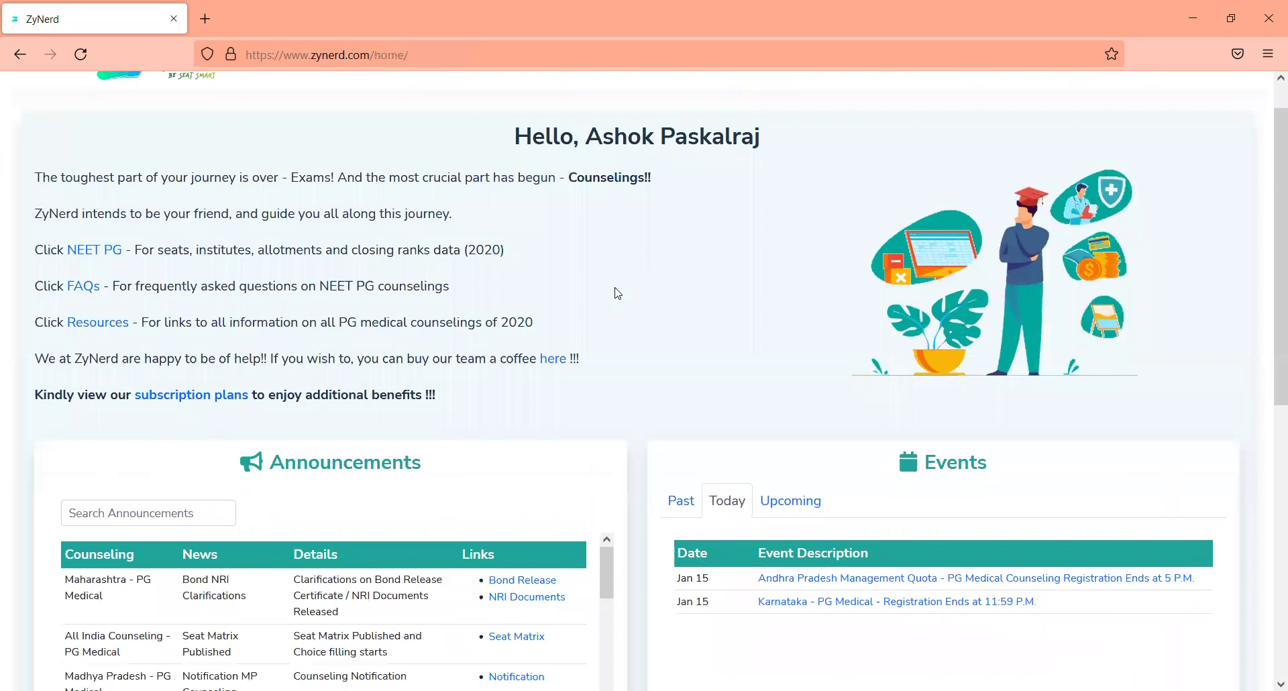
pyautogui.scroll(-3, 618, 293)
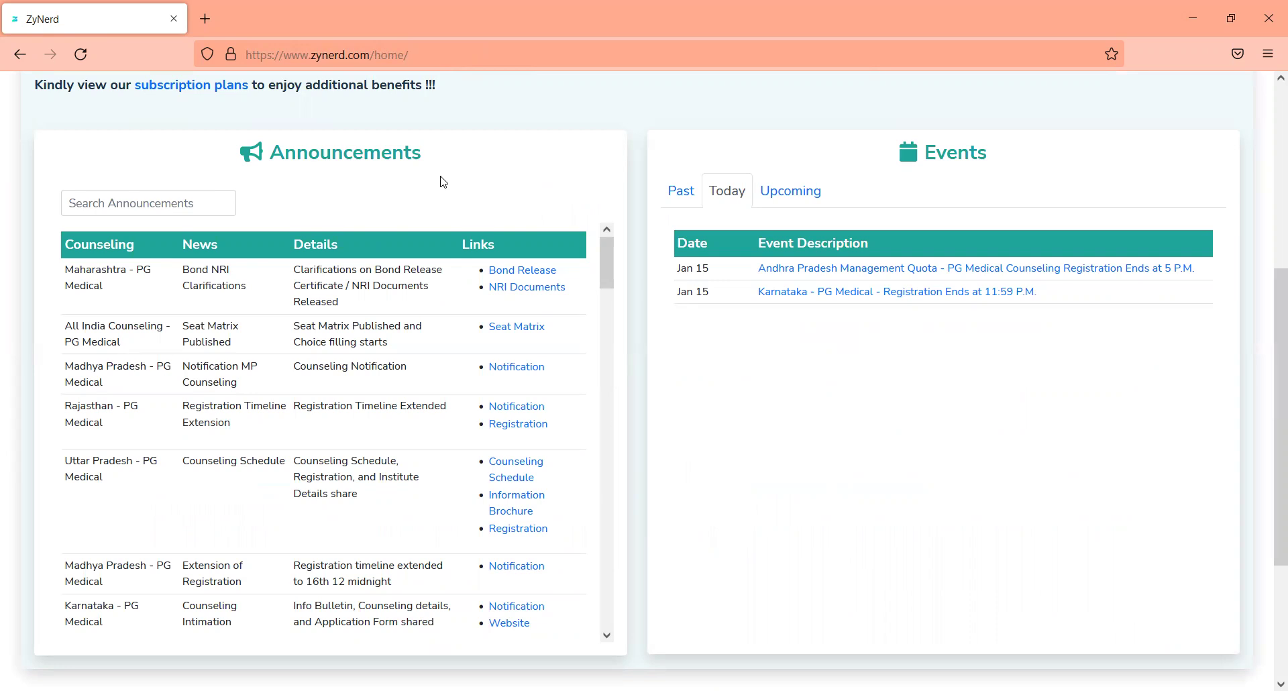
pyautogui.click(161, 205)
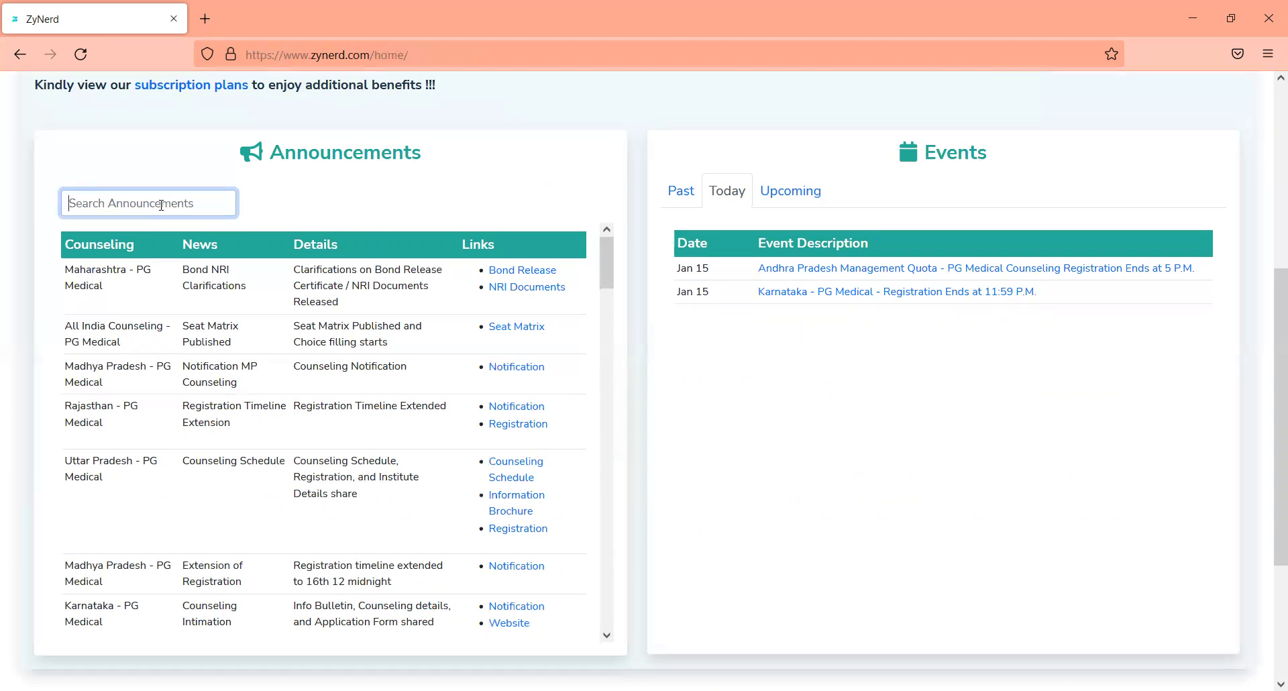
pyautogui.write('rajastha')
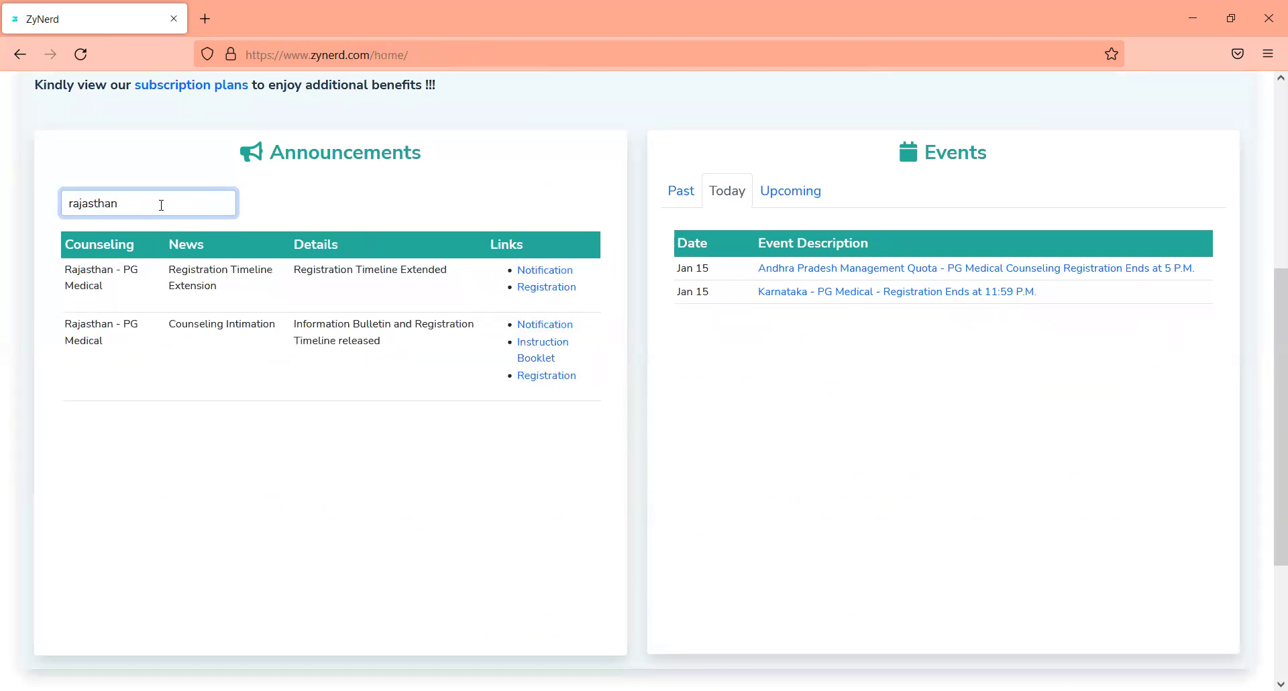
pyautogui.hotkey('ctrl', 'a')
pyautogui.press('BackSpace')
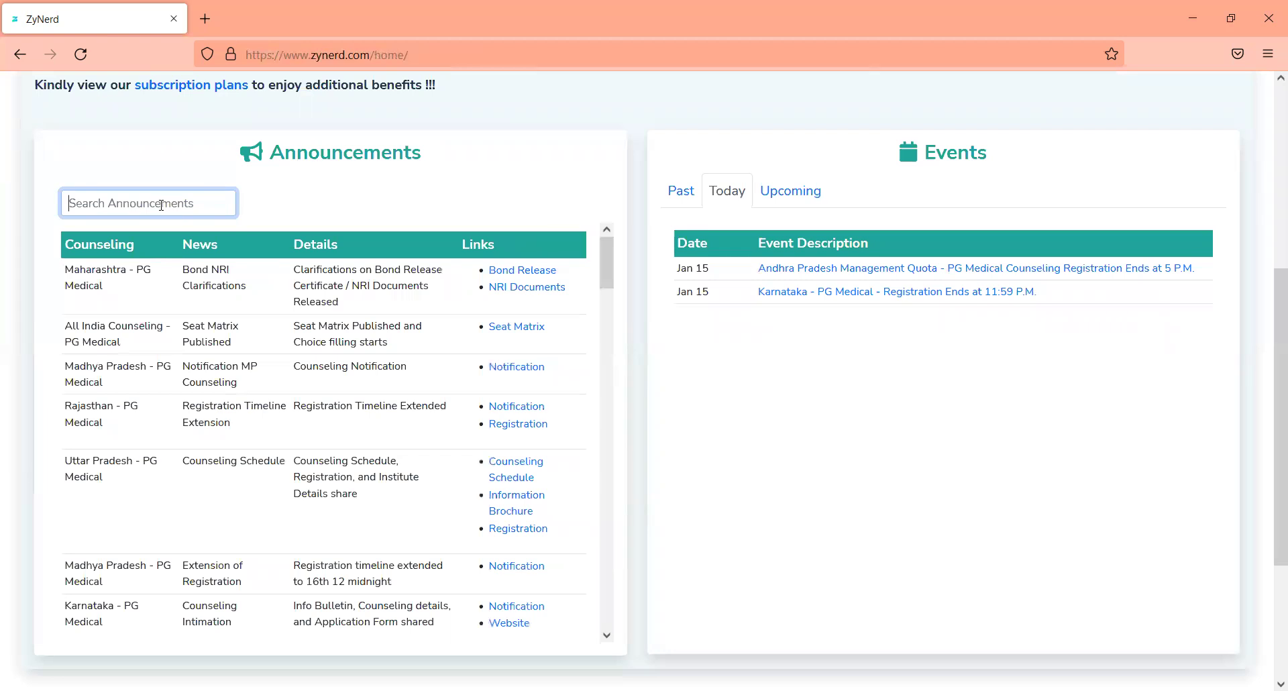
pyautogui.write('maharas')
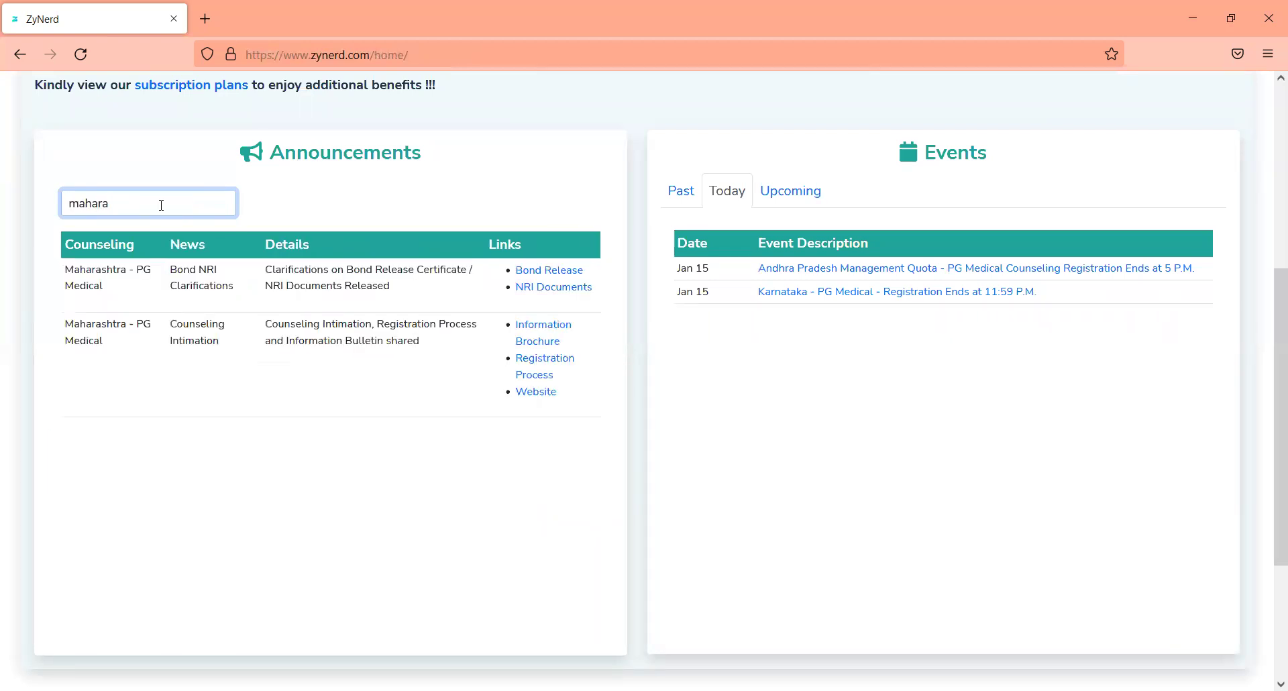
pyautogui.hotkey('ctrl', 'a')
pyautogui.press('BackSpace')
pyautogui.write('all')
pyautogui.press('BackSpace')
pyautogui.press('BackSpace')
pyautogui.press('BackSpace')
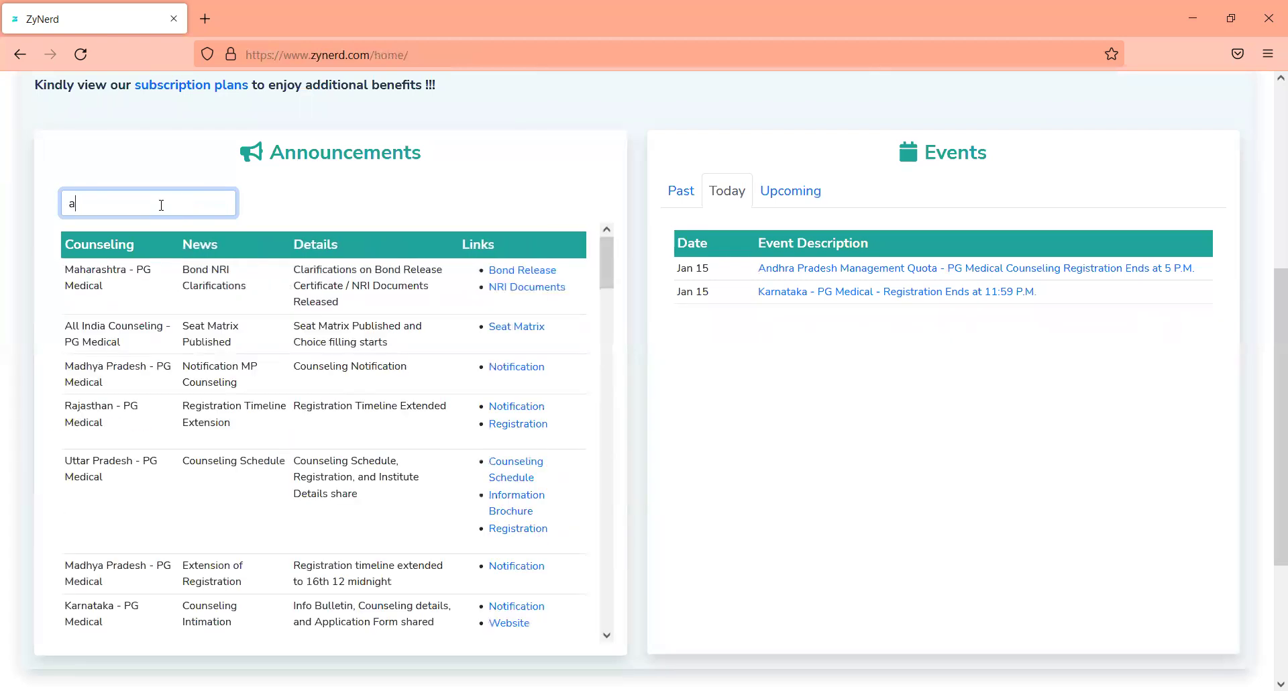
pyautogui.click(379, 159)
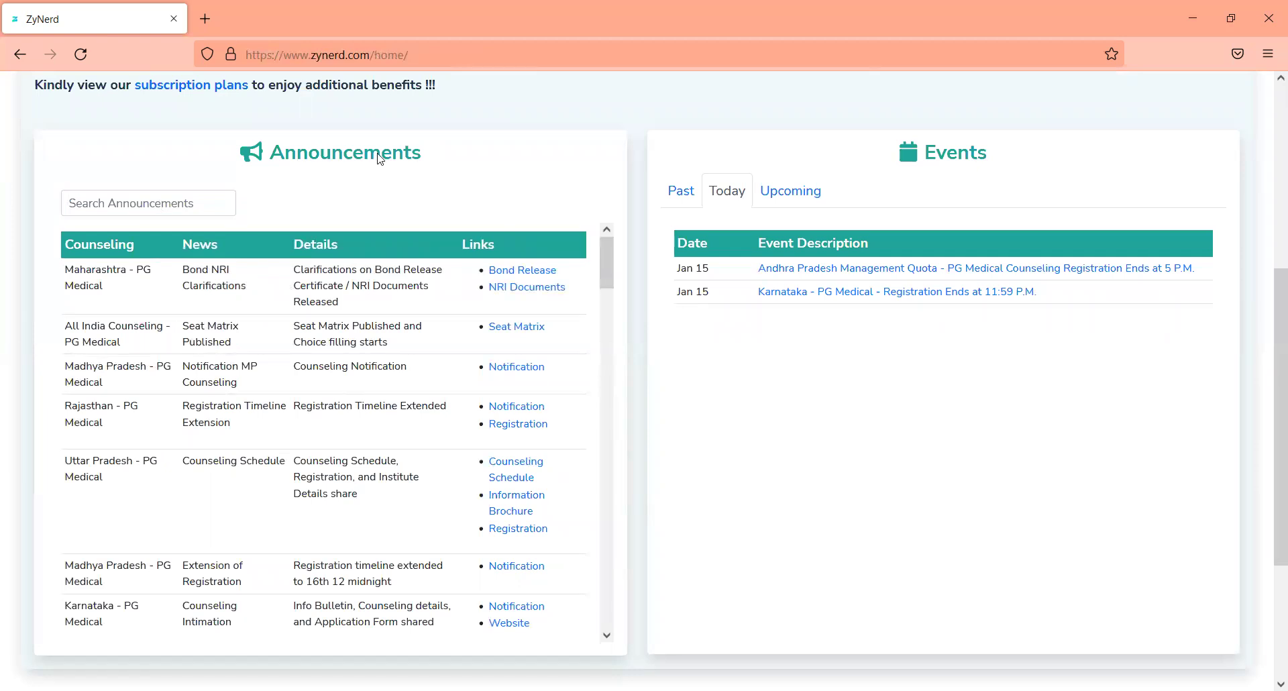
pyautogui.scroll(4, 379, 160)
pyautogui.scroll(2, 310, 245)
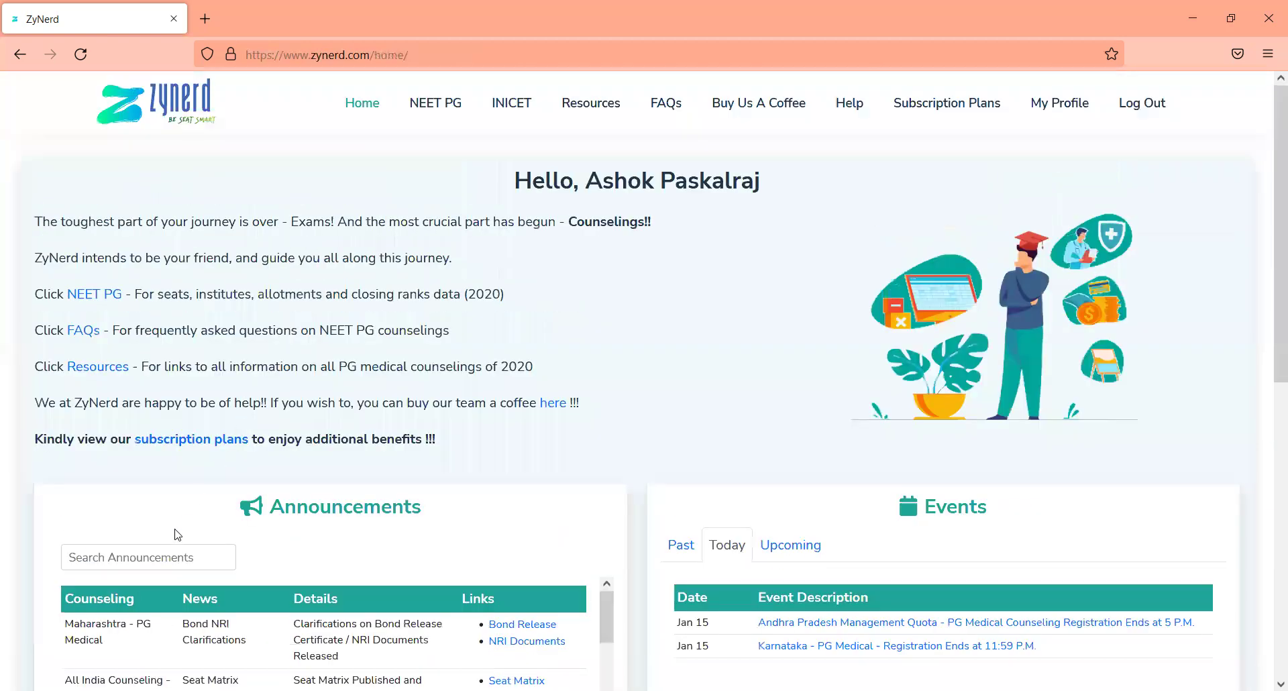
pyautogui.click(165, 559)
pyautogui.write('counsel')
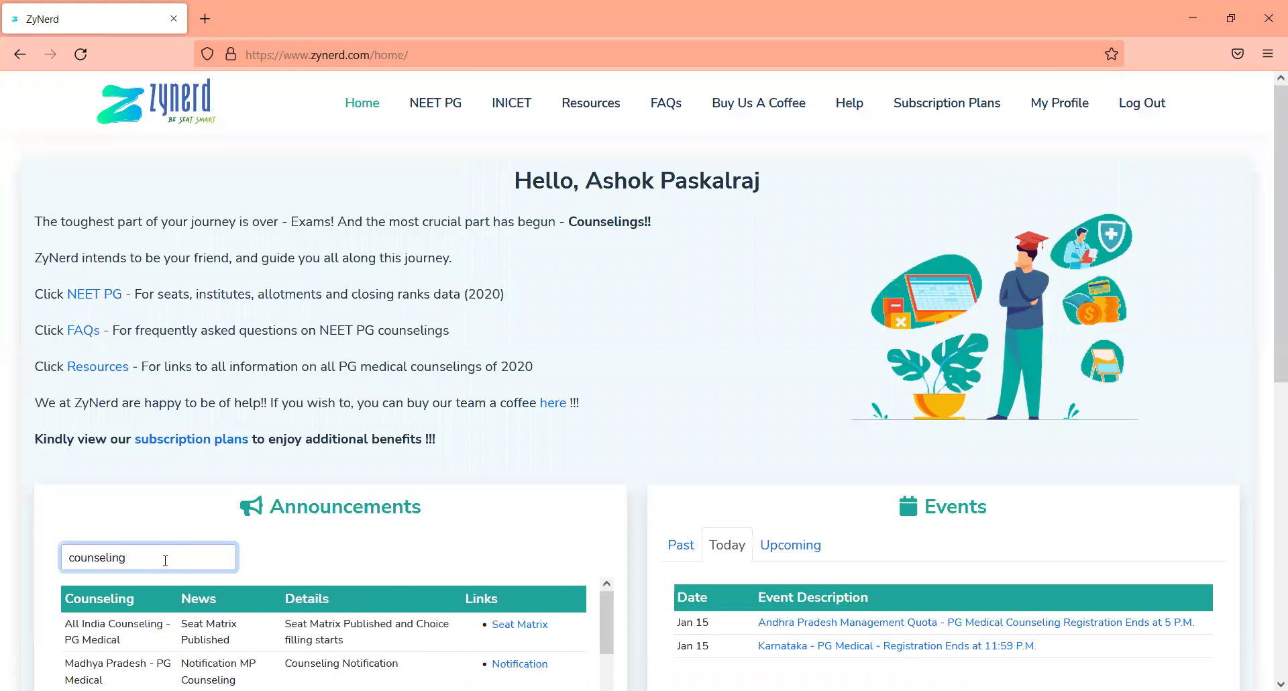
pyautogui.write('ing')
pyautogui.hotkey('ctrl', 'a')
pyautogui.write('seat m')
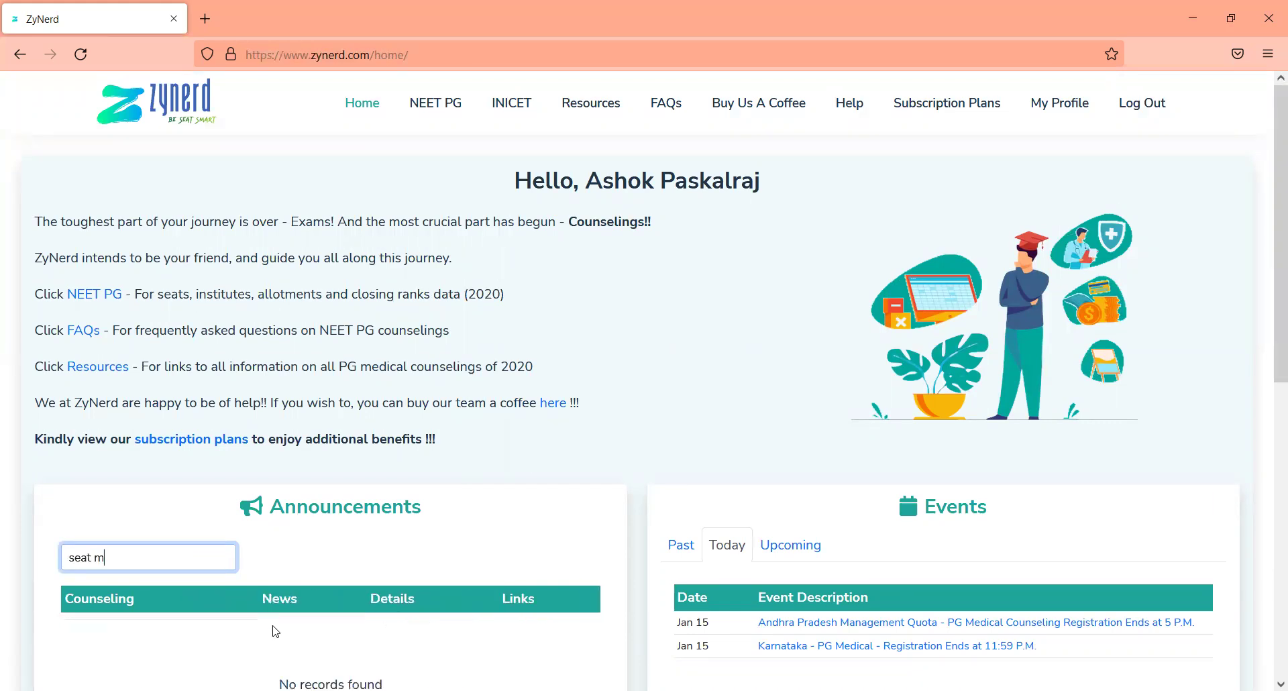
pyautogui.click(816, 340)
pyautogui.scroll(-3, 816, 341)
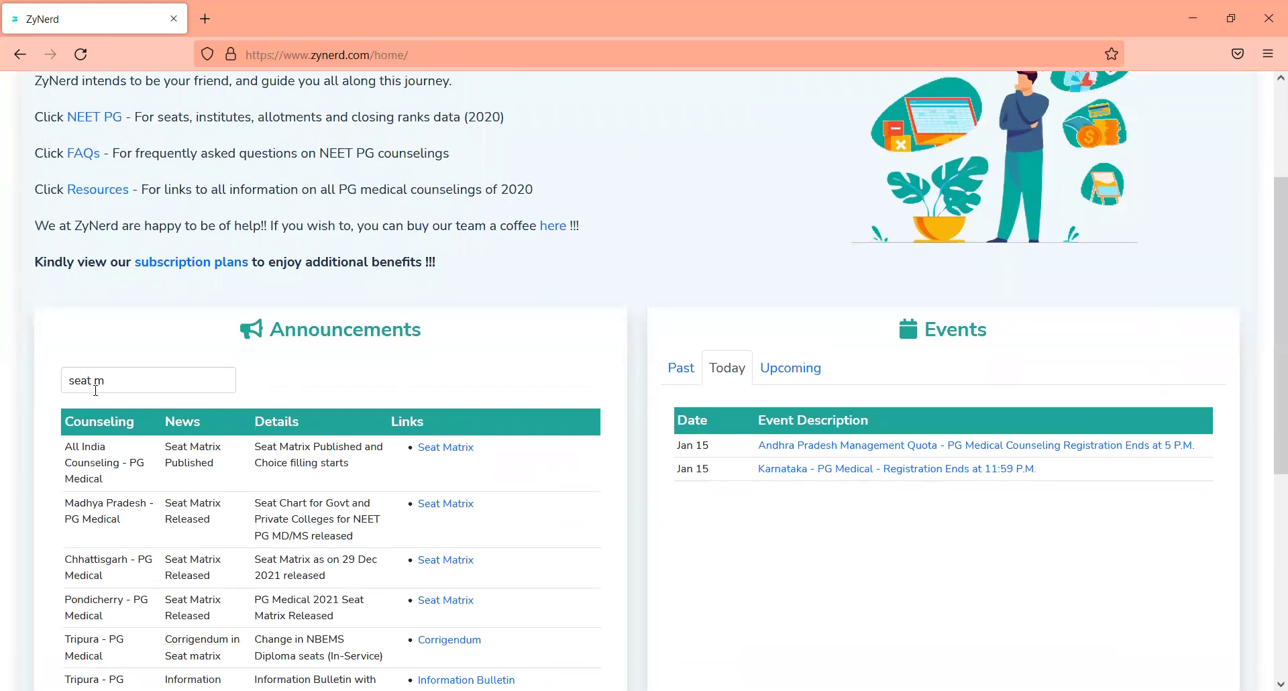
pyautogui.click(96, 390)
pyautogui.hotkey('ctrl', 'a')
pyautogui.press('BackSpace')
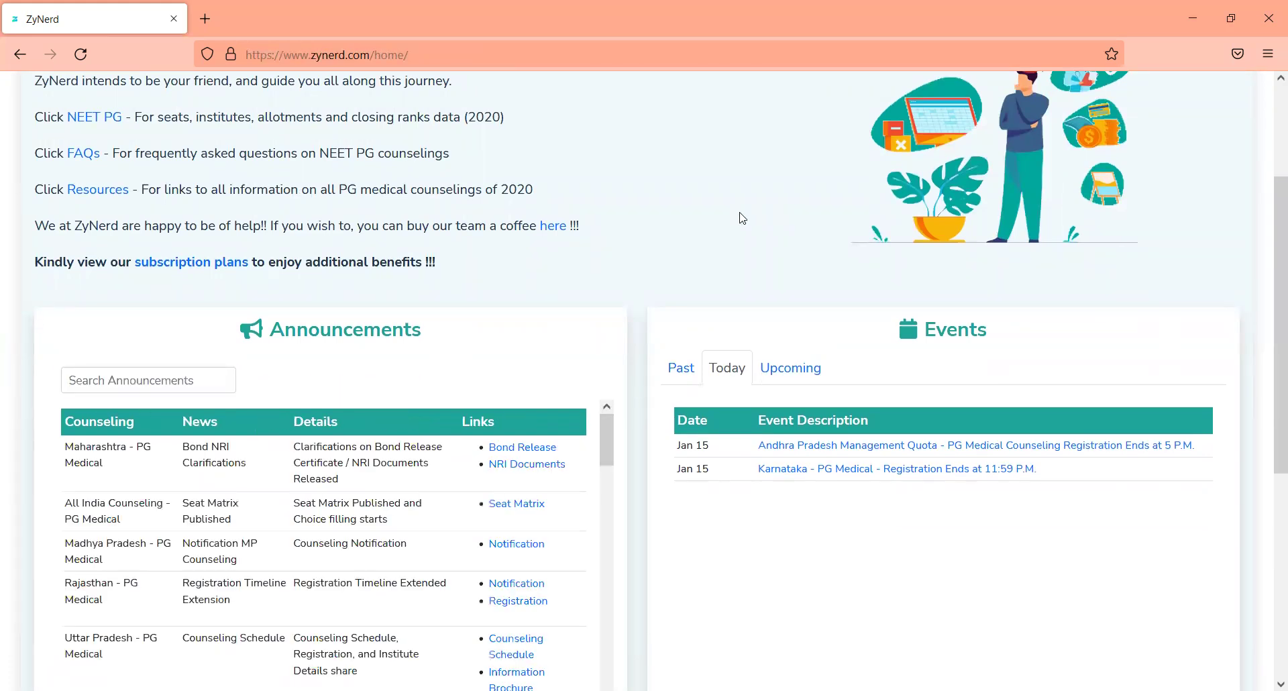
# Step: Show the past events list in the Events panel and scroll through it
pyautogui.scroll(-4, 743, 218)
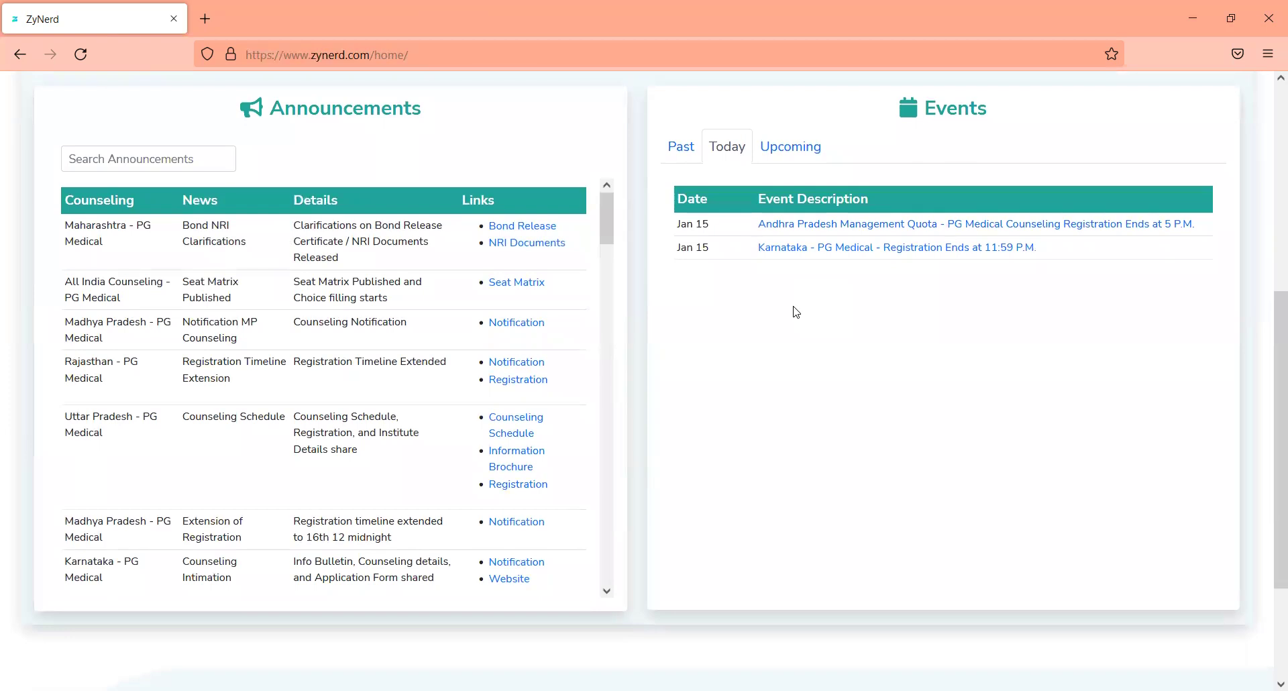
pyautogui.scroll(1, 796, 312)
pyautogui.scroll(-1, 797, 312)
pyautogui.click(680, 151)
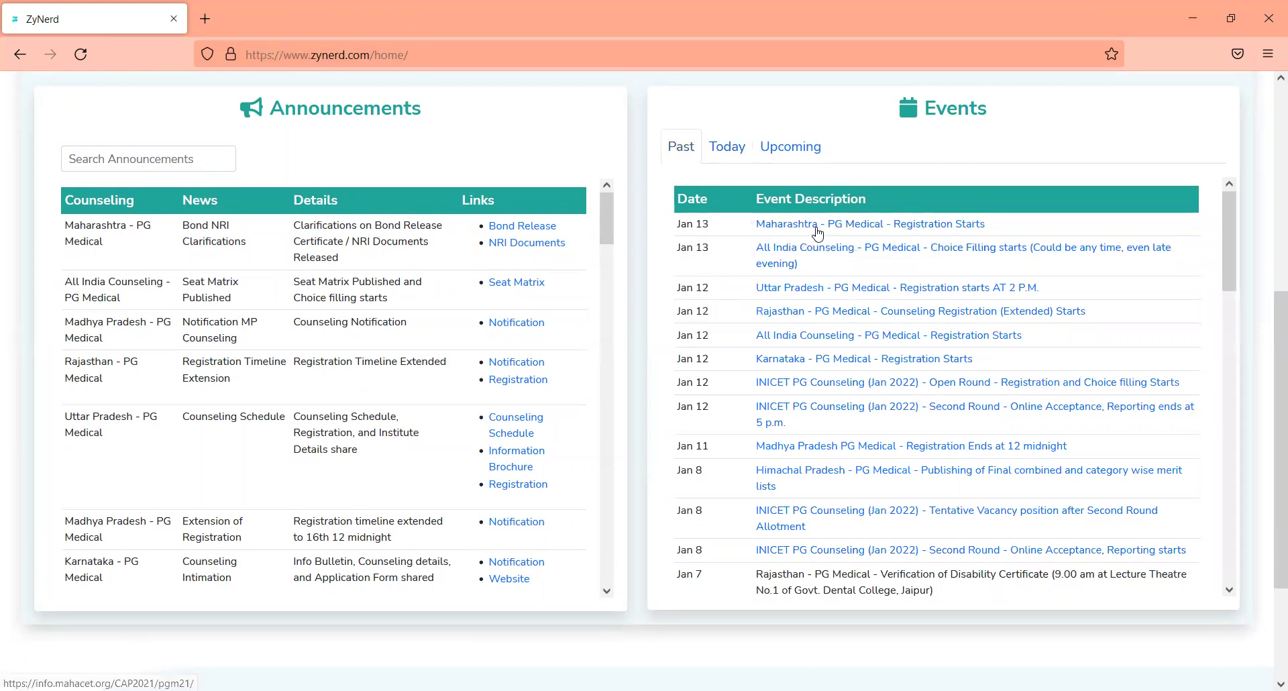
pyautogui.scroll(-2, 822, 233)
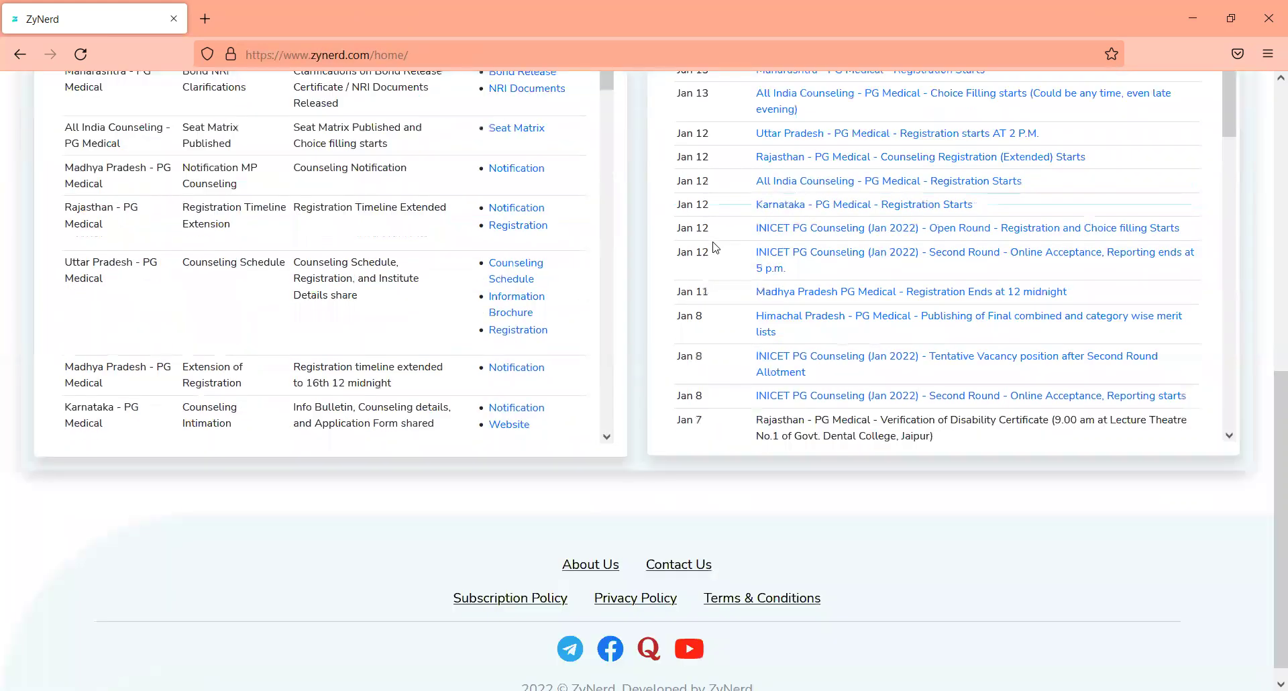
pyautogui.scroll(7, 832, 231)
pyautogui.scroll(-4, 835, 229)
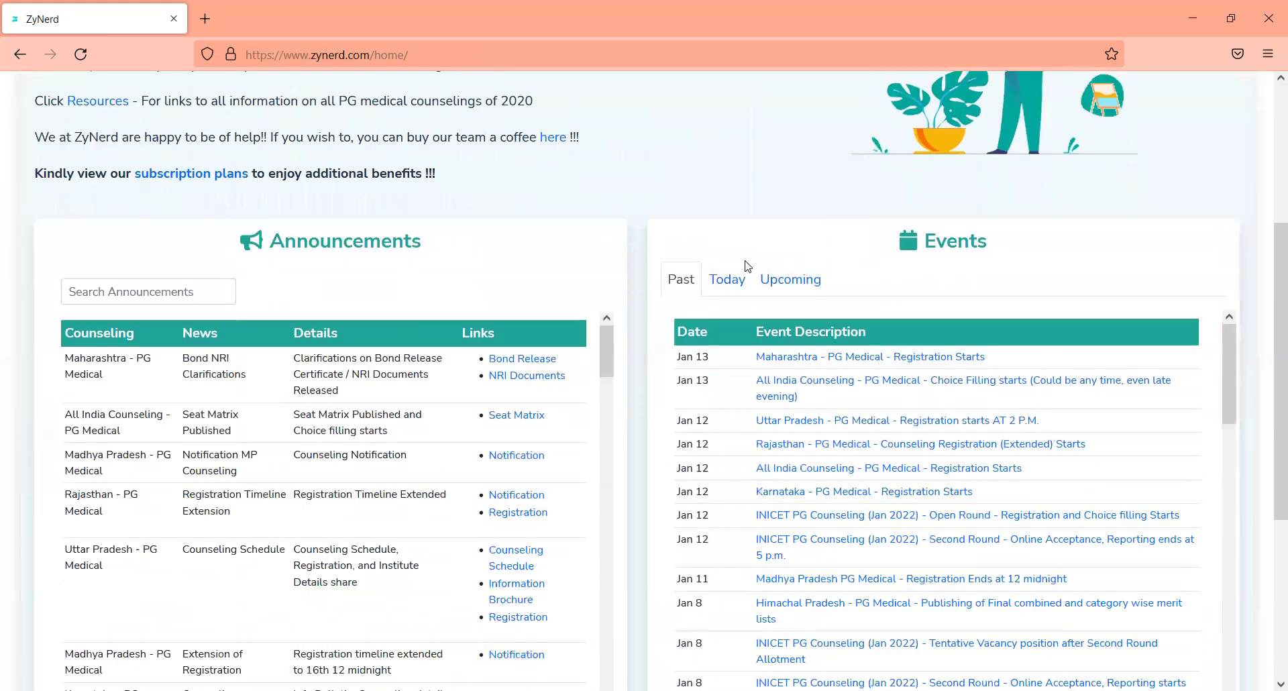
# Step: Switch Events back to Today and filter announcements with the search 'andhra'
pyautogui.click(728, 276)
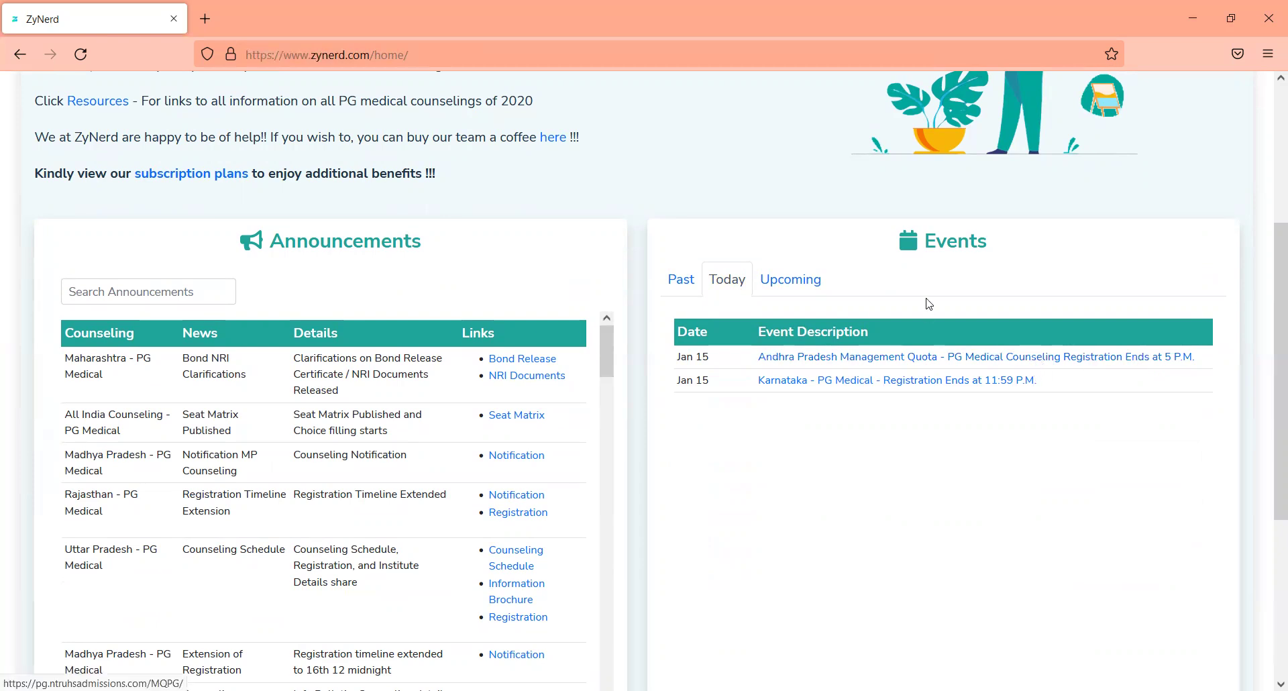
pyautogui.click(188, 296)
pyautogui.write('andhra')
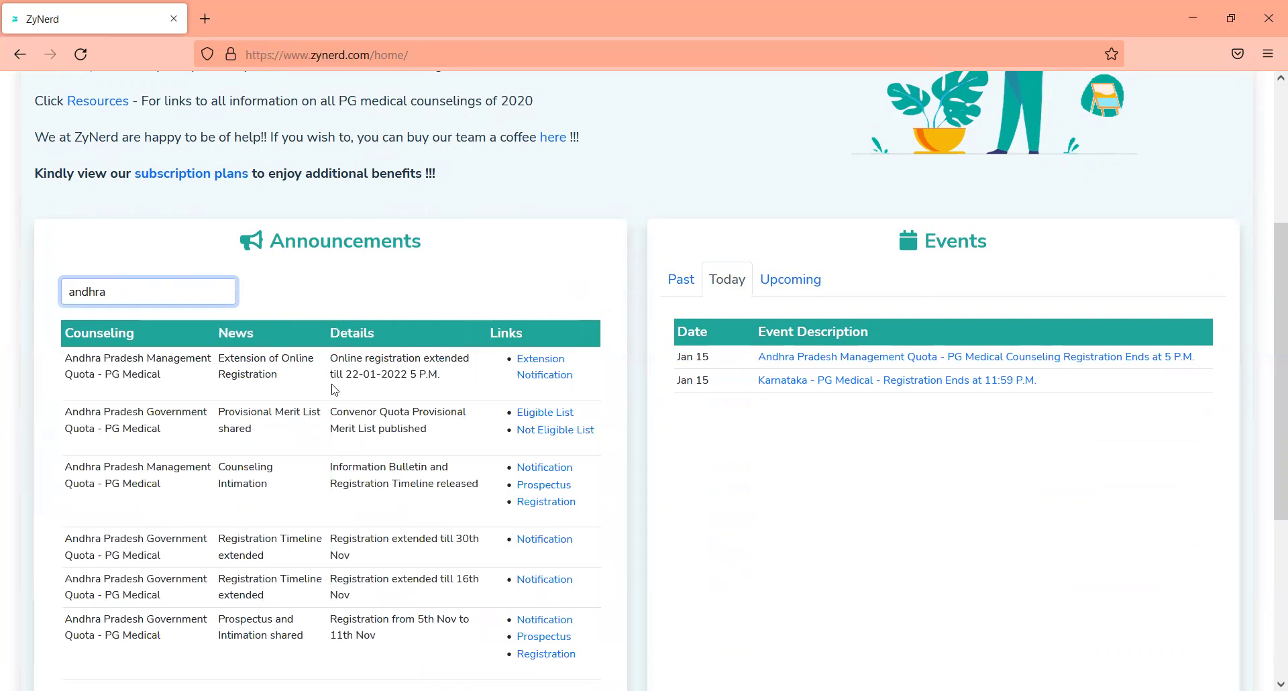
# Step: Show the upcoming counseling events and scroll through the full list
pyautogui.click(803, 291)
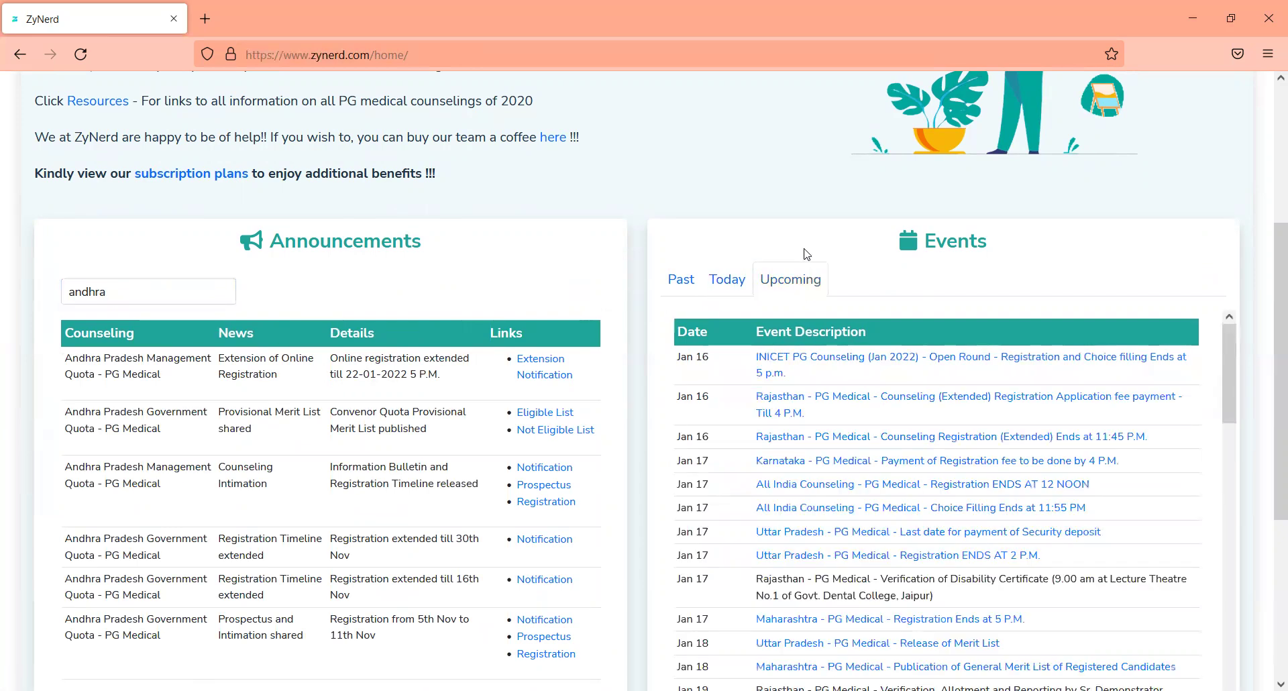
pyautogui.scroll(-2, 807, 254)
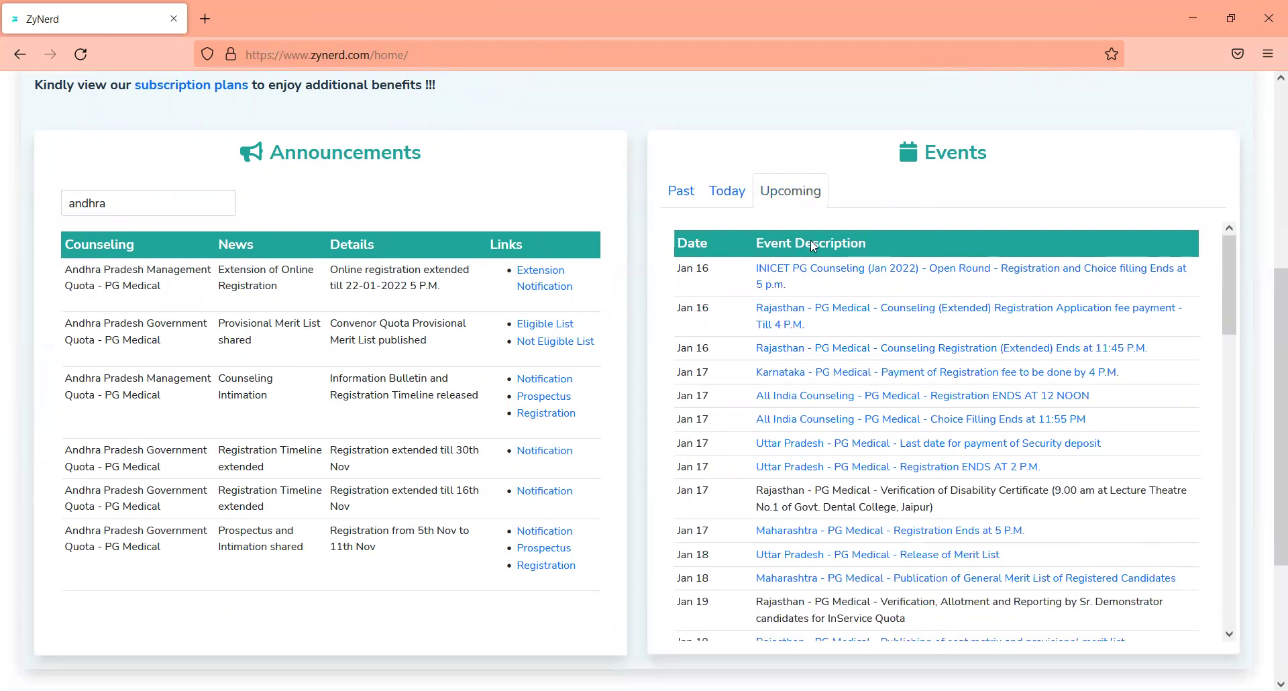
pyautogui.scroll(-1, 817, 241)
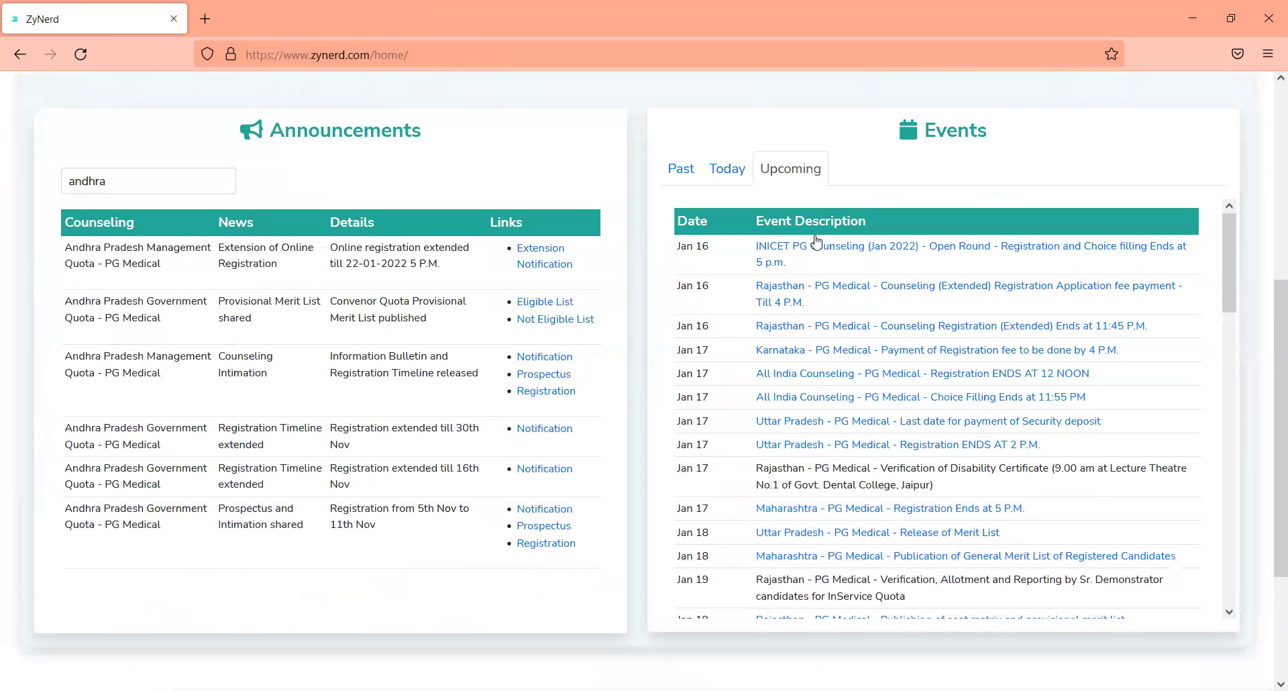
pyautogui.scroll(-3, 818, 241)
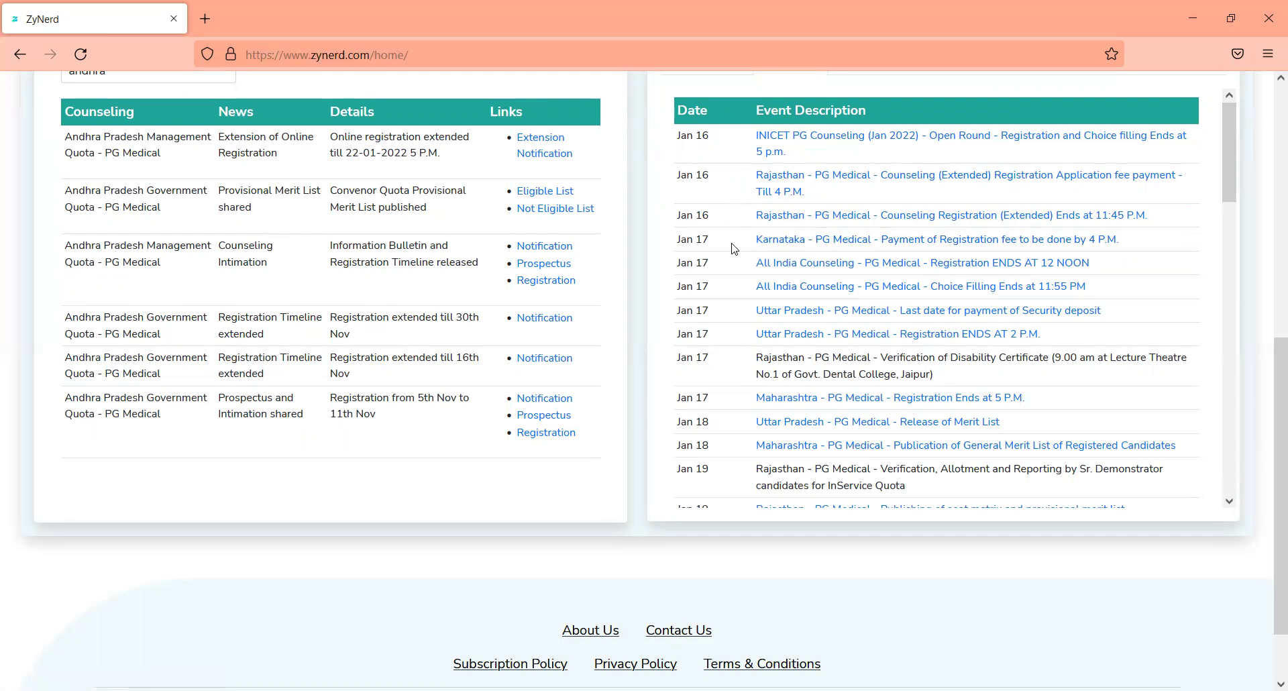
pyautogui.scroll(6, 735, 250)
pyautogui.scroll(-2, 846, 322)
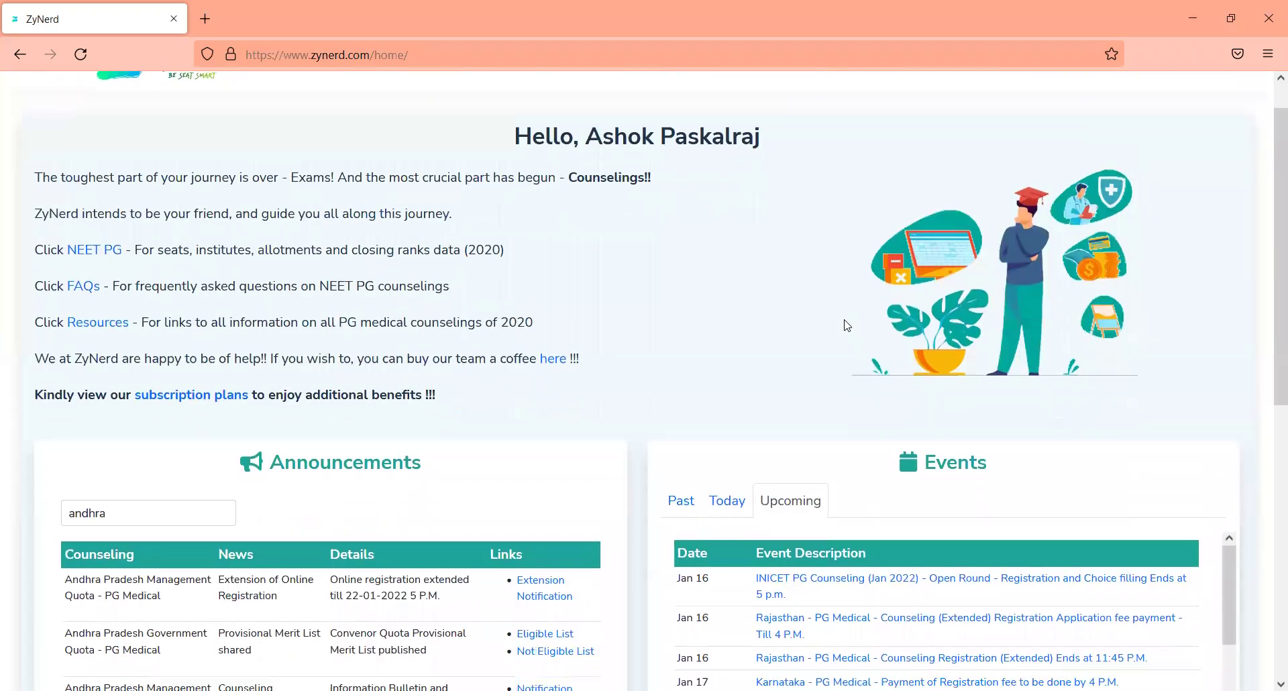
pyautogui.scroll(-5, 847, 326)
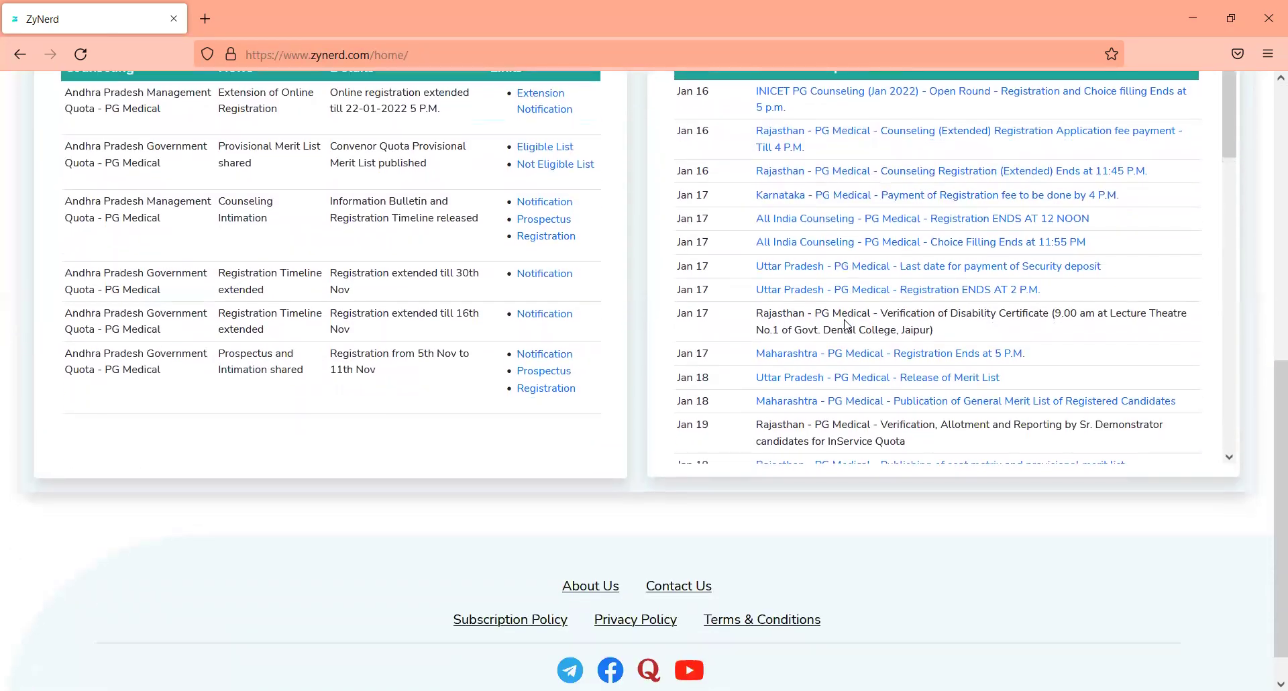
pyautogui.scroll(10, 845, 324)
pyautogui.scroll(-10, 845, 324)
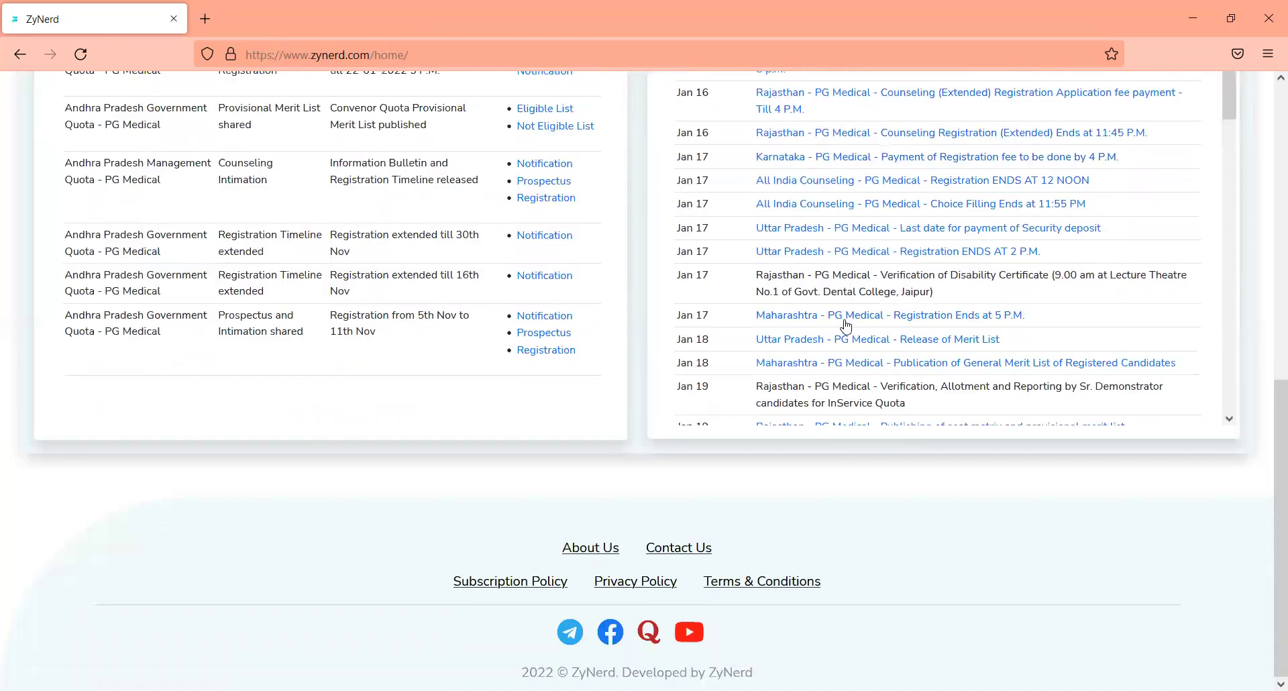
pyautogui.scroll(2, 847, 327)
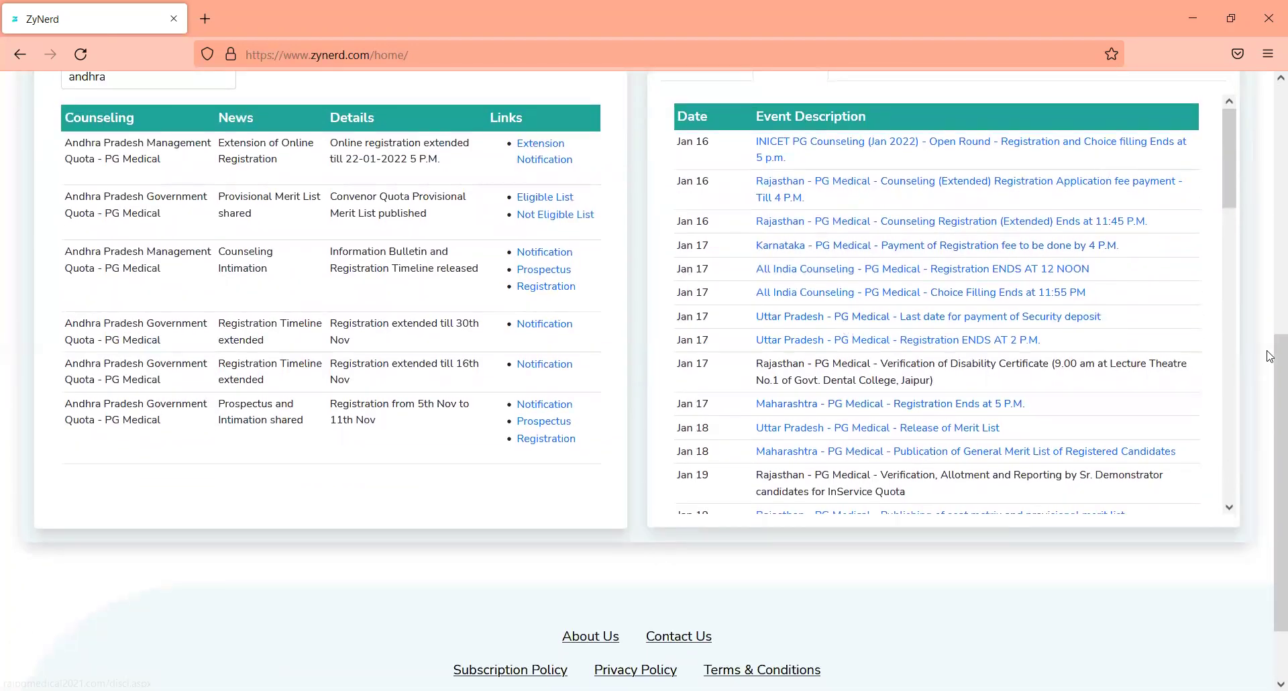
pyautogui.moveTo(1272, 366); pyautogui.dragTo(1270, 258)
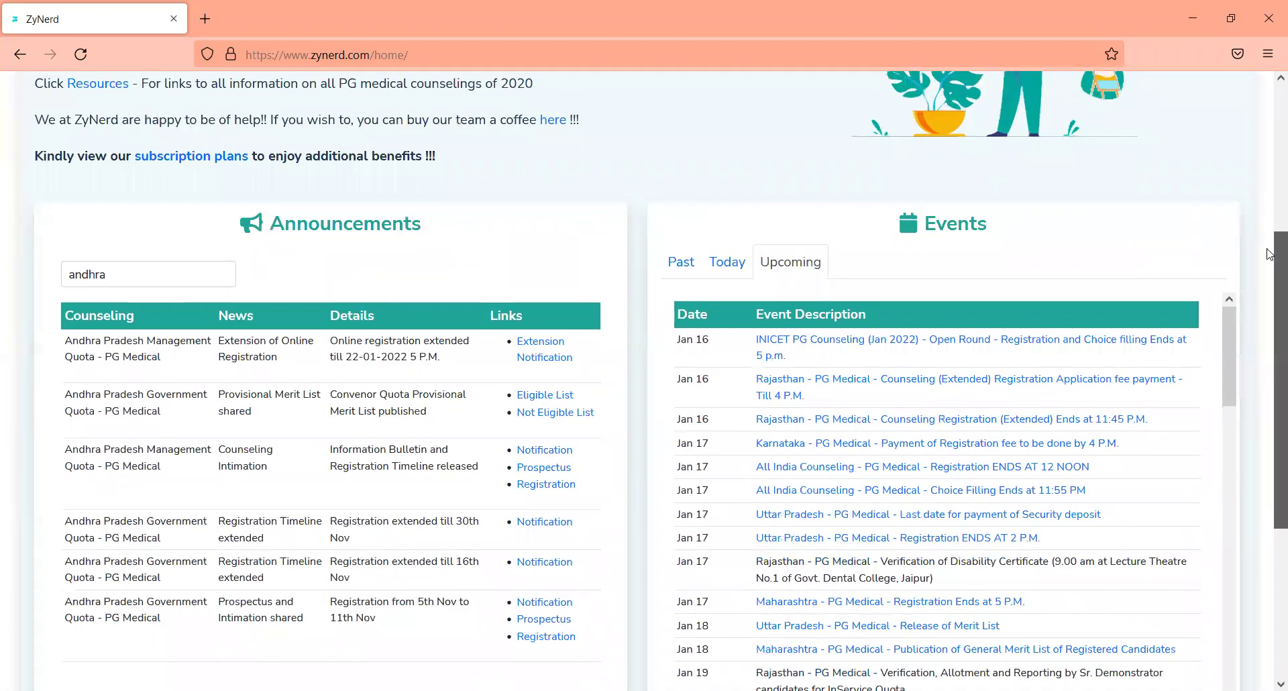
# Step: Return the Events panel to today's two Jan 15 entries and scroll to the top
pyautogui.click(740, 260)
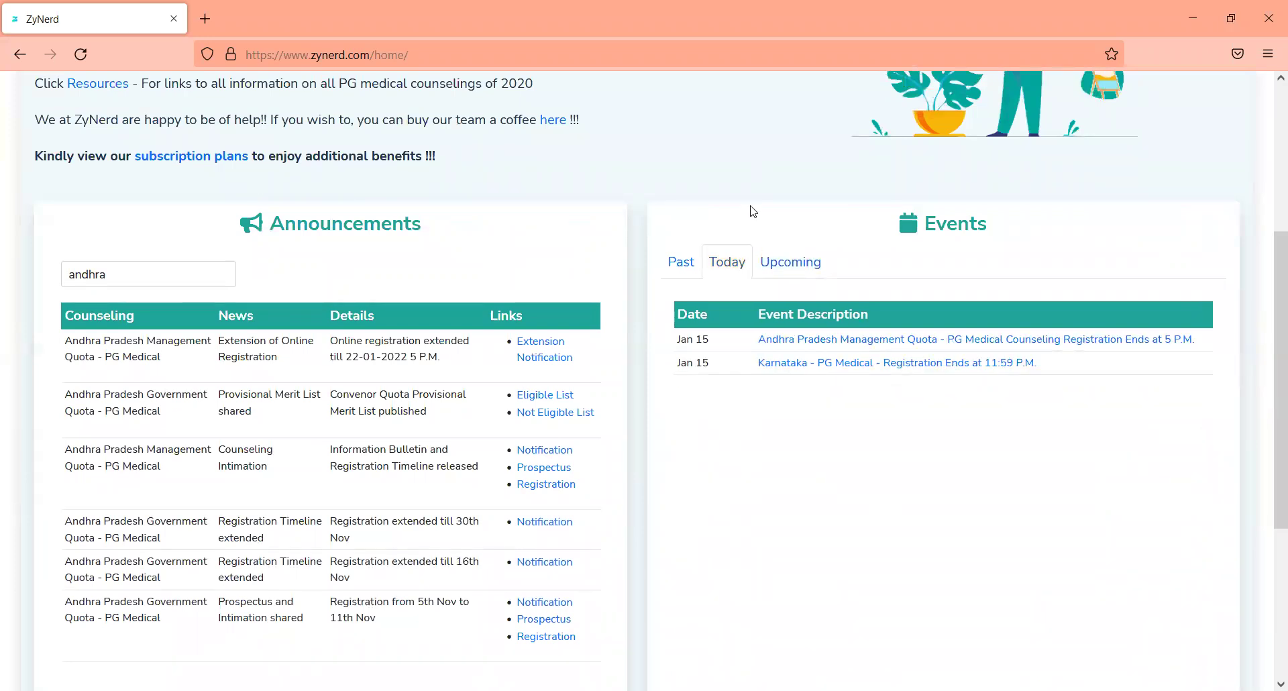
pyautogui.scroll(3, 754, 212)
pyautogui.scroll(1, 754, 212)
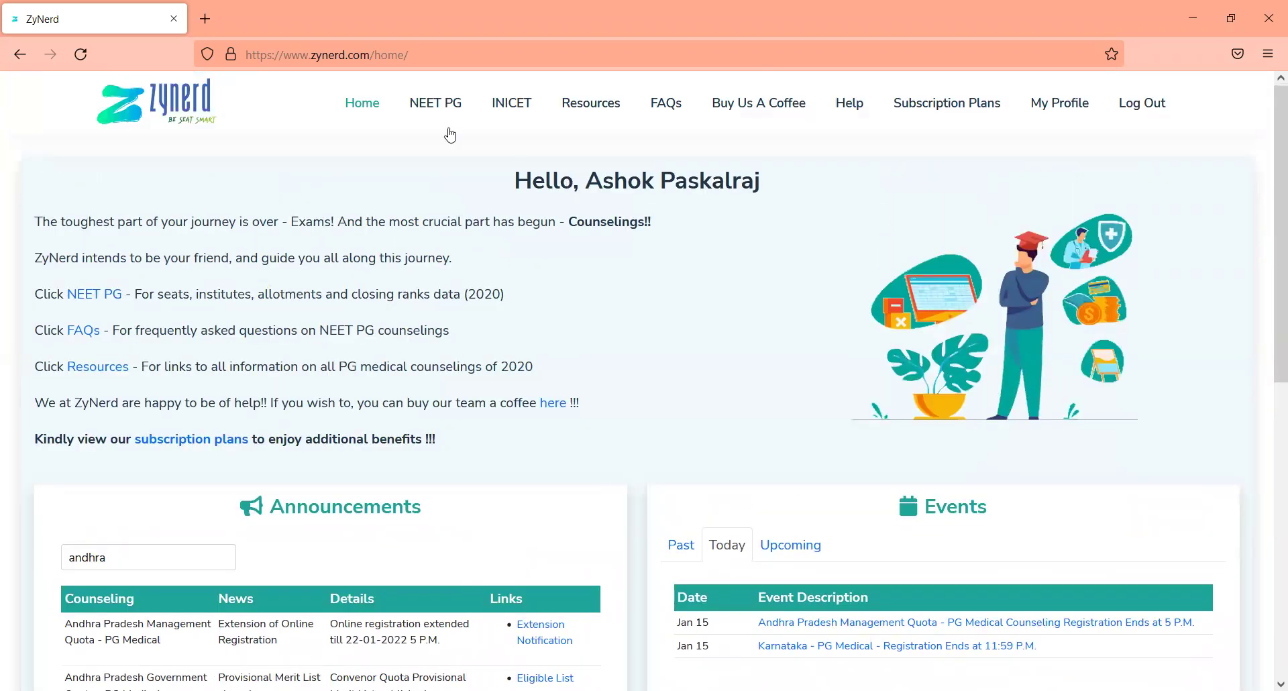
# Step: Open the NEET PG 2021 Resources page and scroll to the State Counselings 2020 details and stipends
pyautogui.click(598, 114)
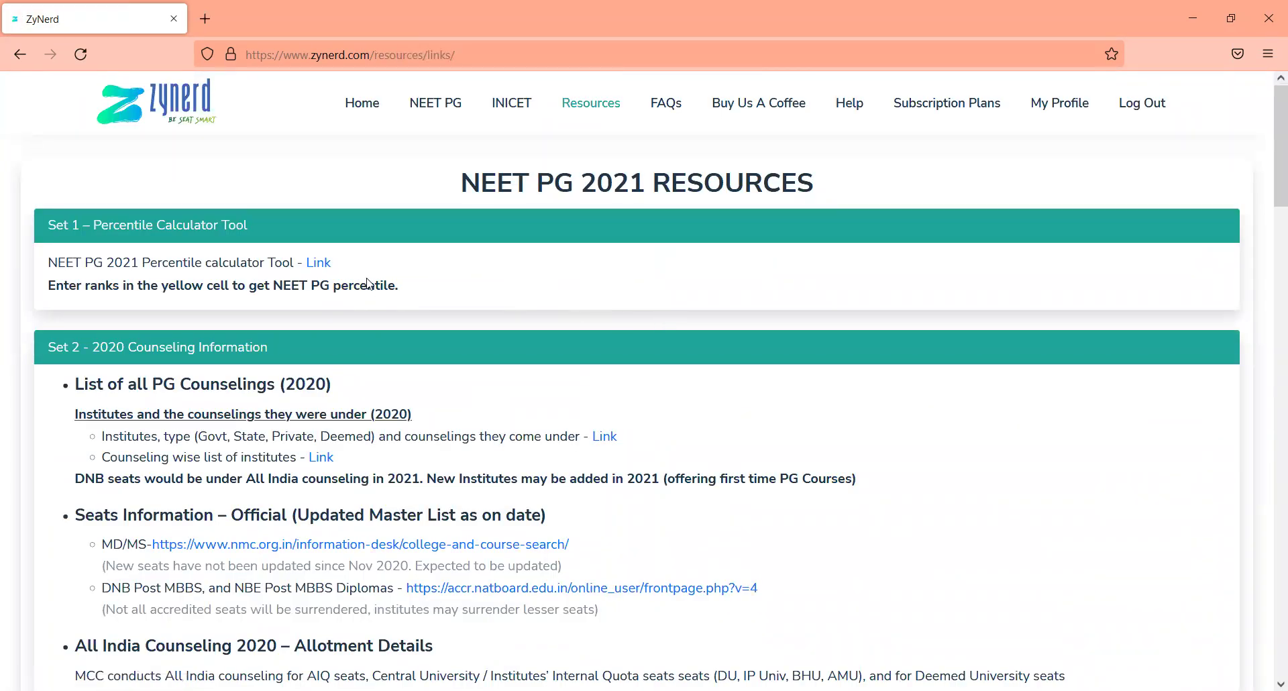
pyautogui.scroll(-5, 369, 284)
pyautogui.scroll(-14, 369, 284)
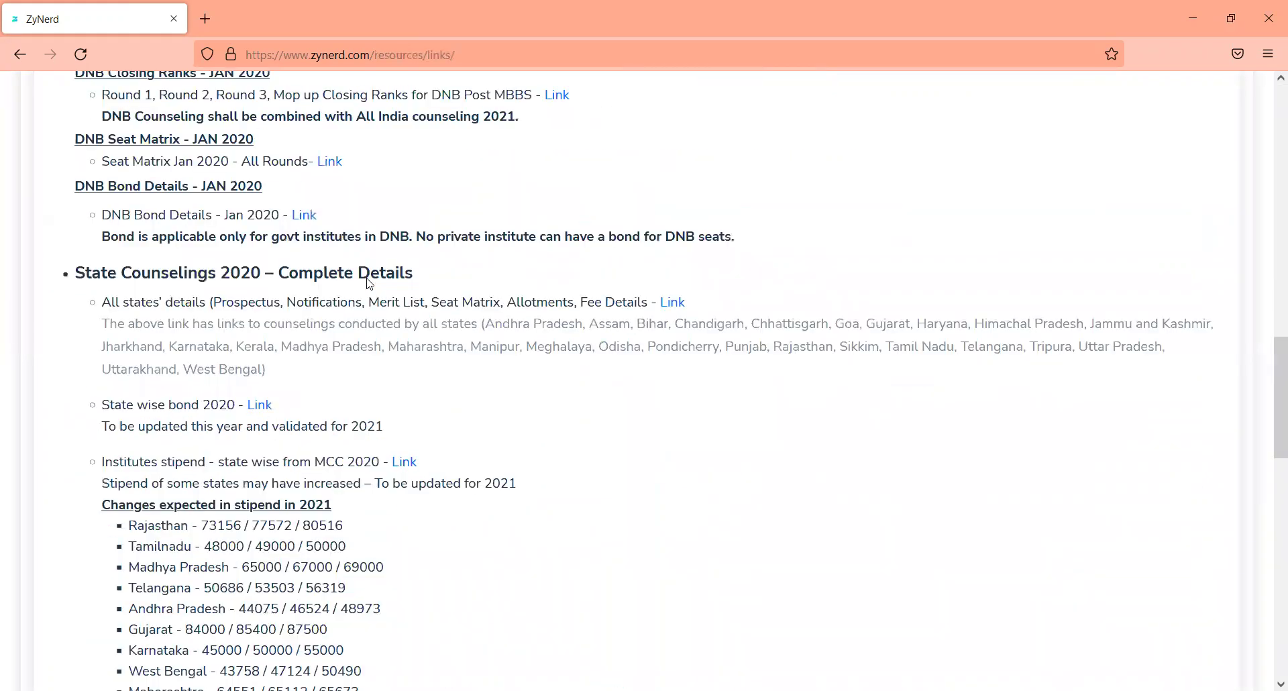
pyautogui.scroll(-9, 369, 284)
pyautogui.scroll(4, 369, 284)
pyautogui.scroll(15, 370, 284)
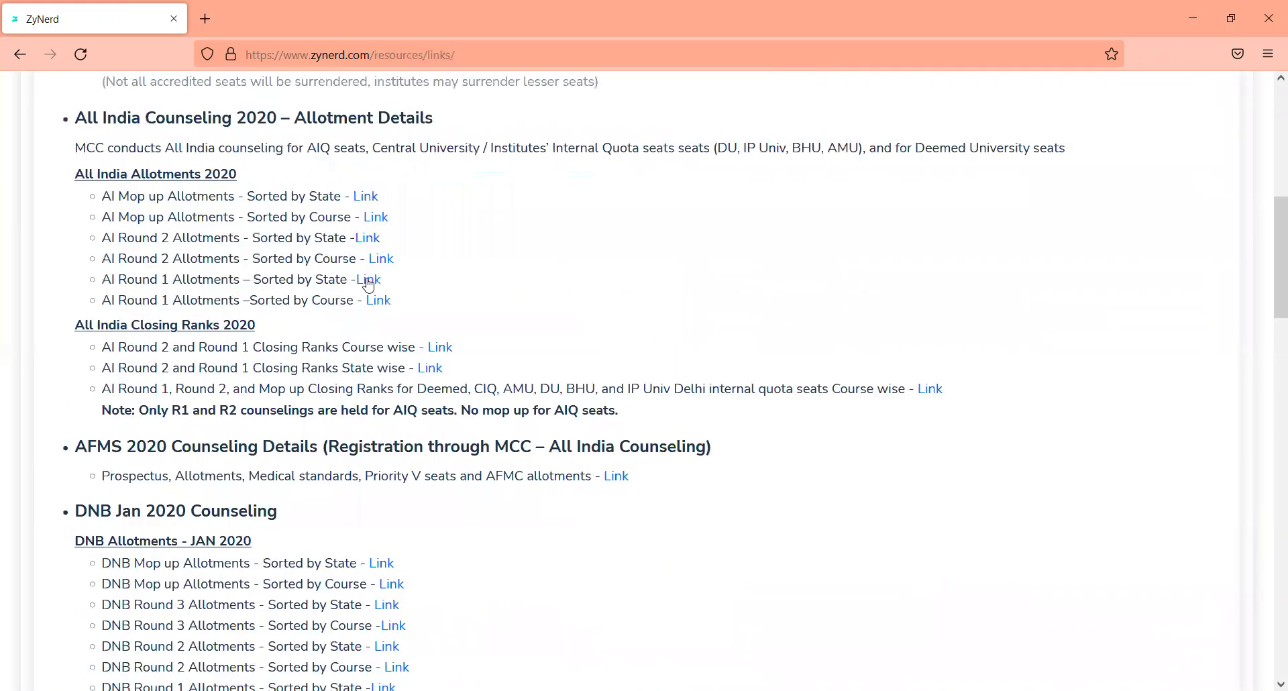
pyautogui.scroll(8, 370, 284)
pyautogui.scroll(-20, 370, 283)
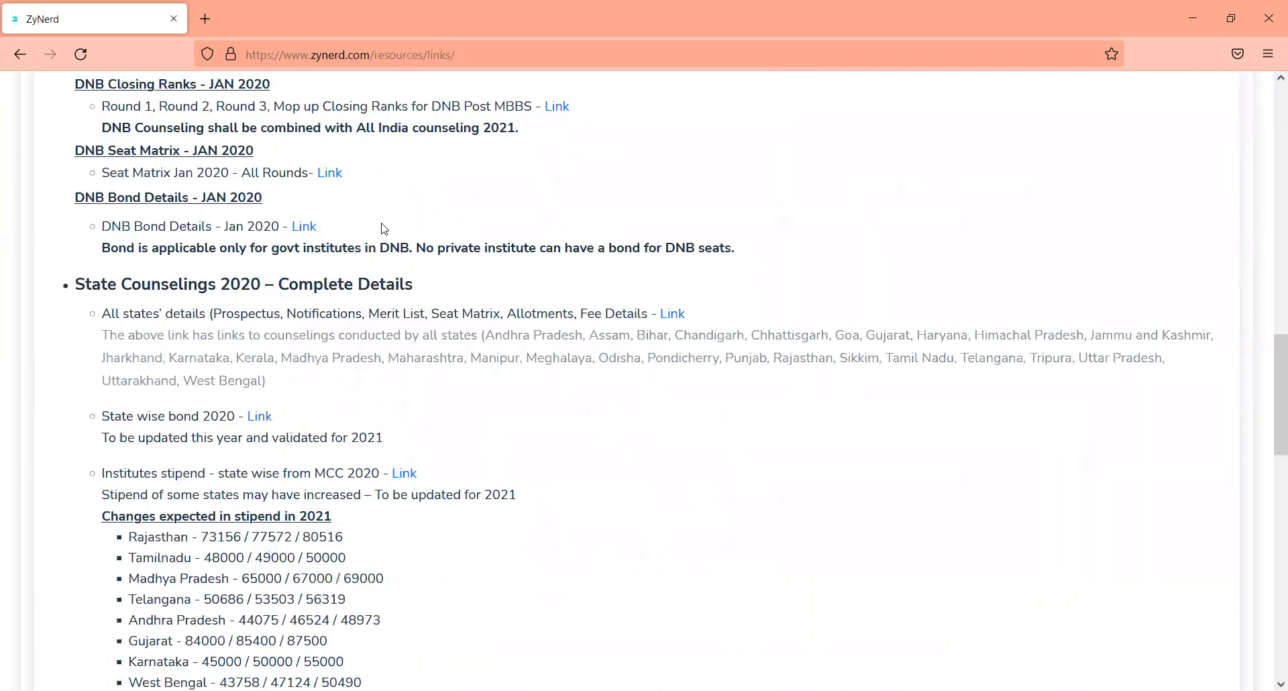
pyautogui.click(684, 315)
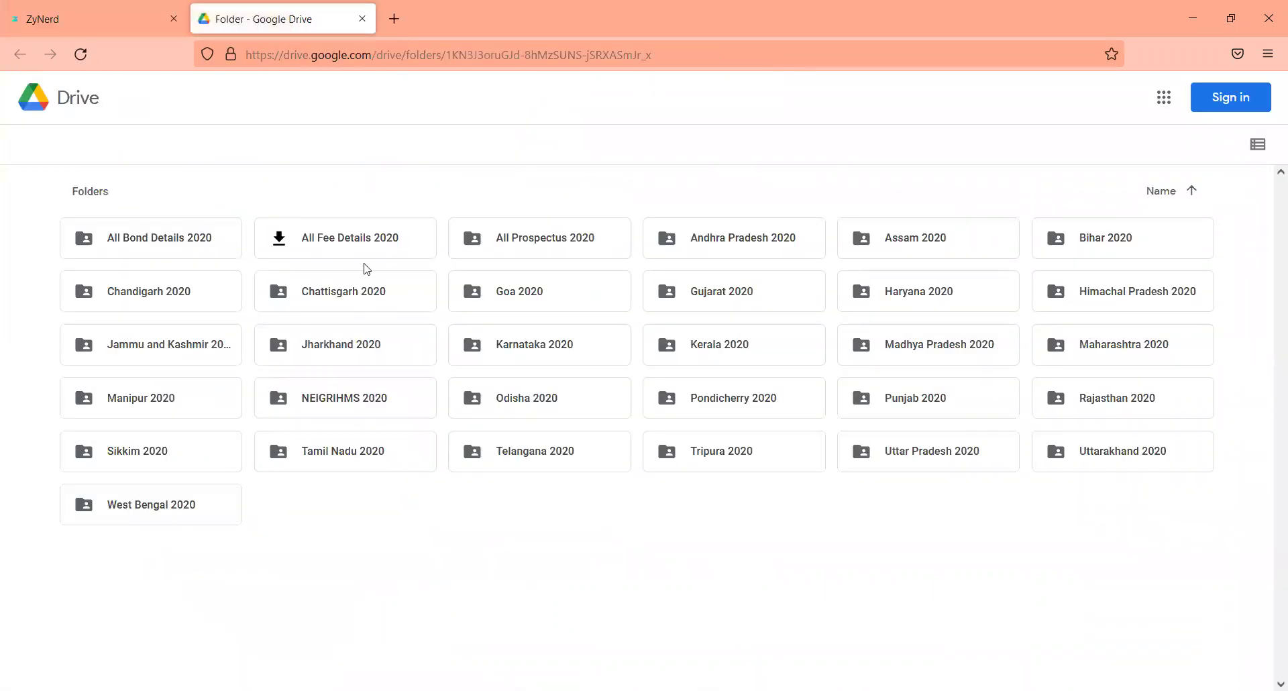
pyautogui.doubleClick(349, 287)
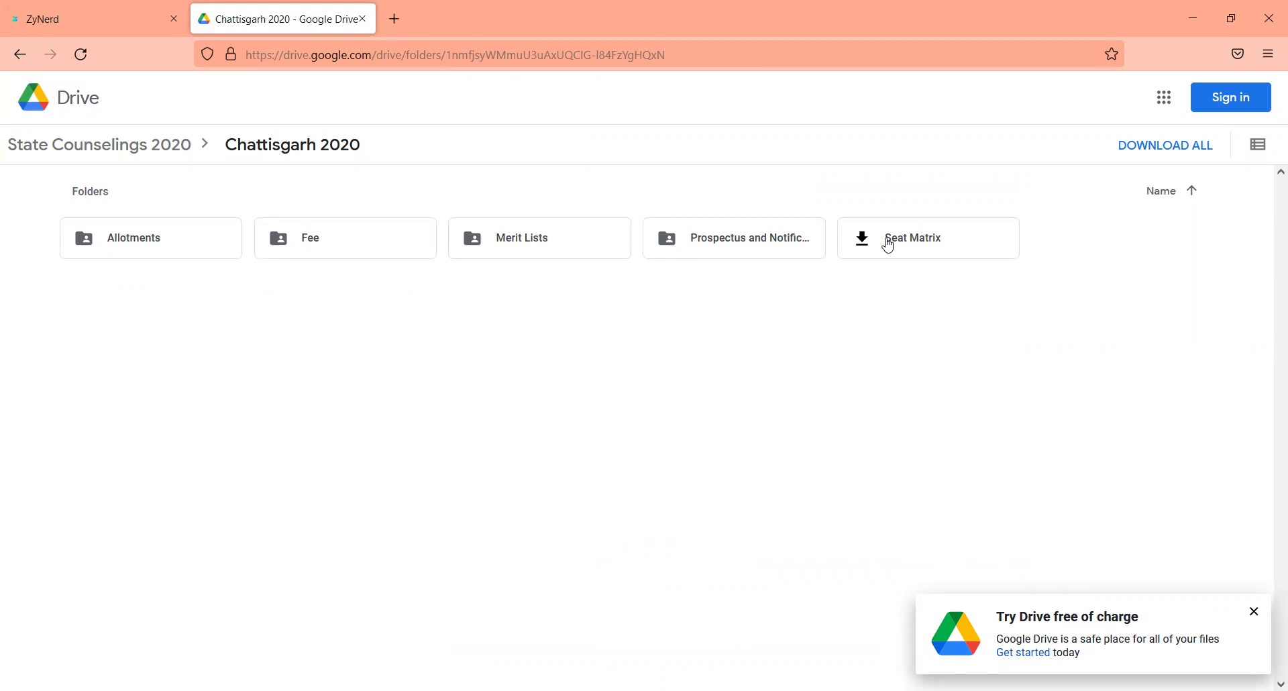
pyautogui.doubleClick(722, 243)
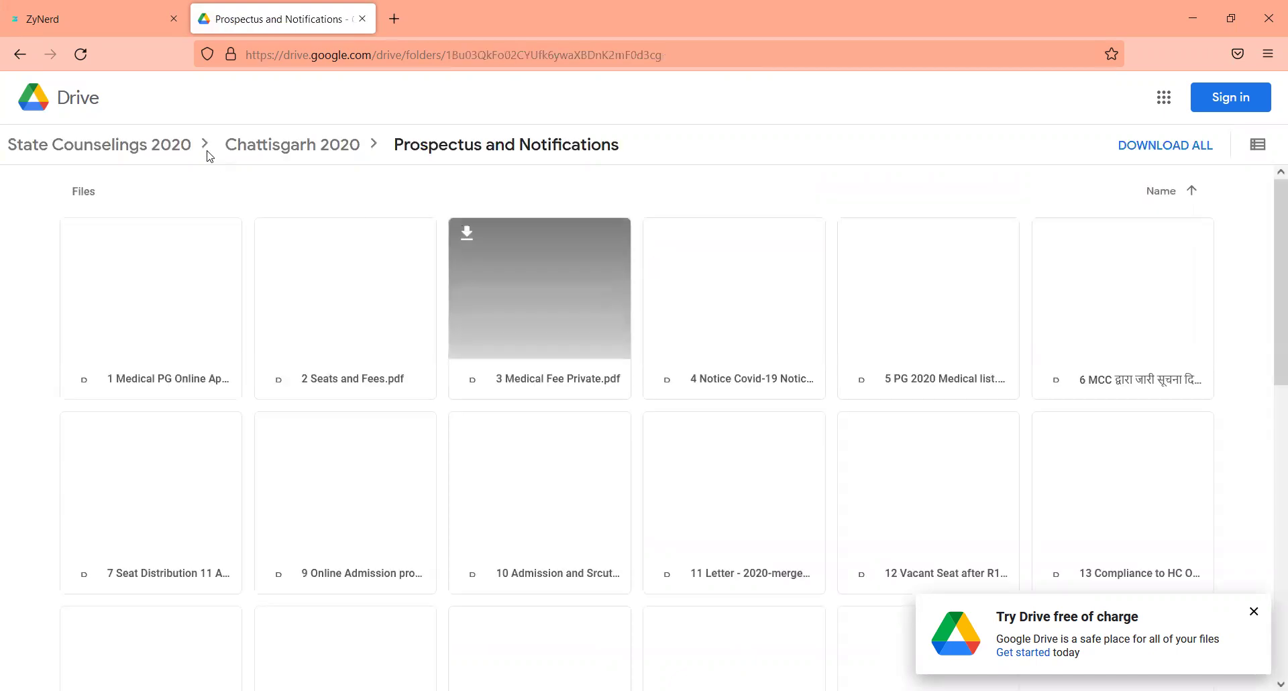
pyautogui.click(19, 55)
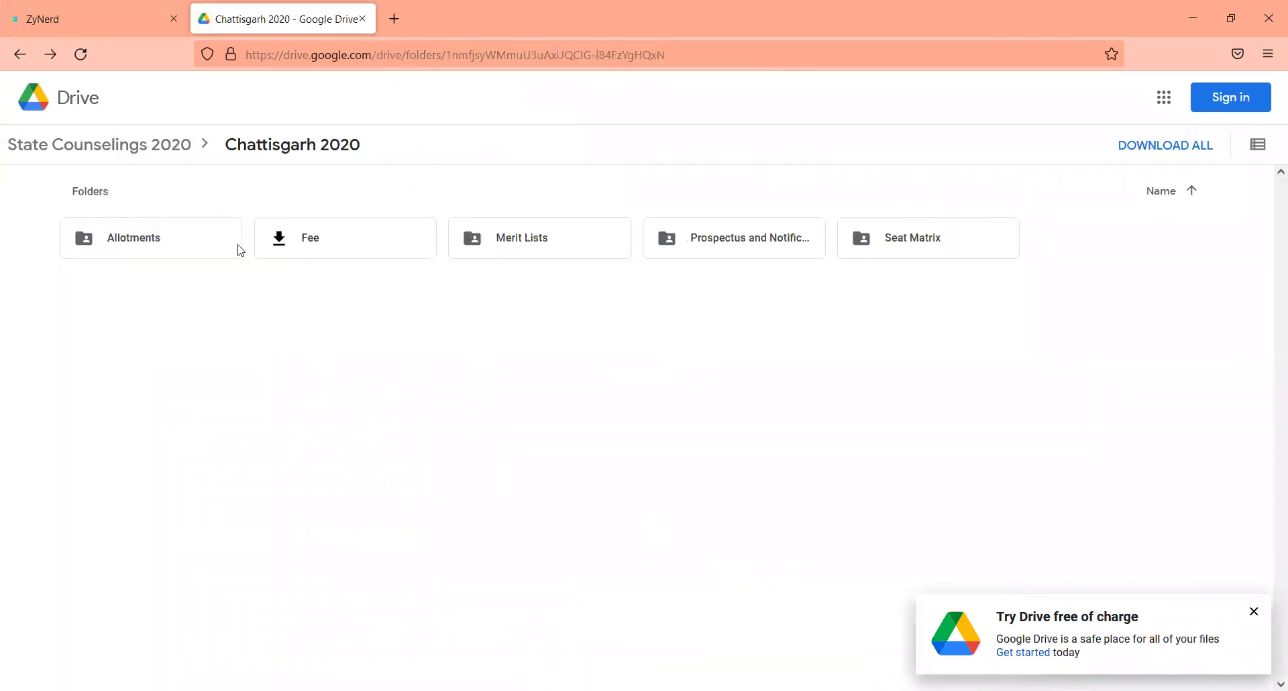
pyautogui.doubleClick(190, 248)
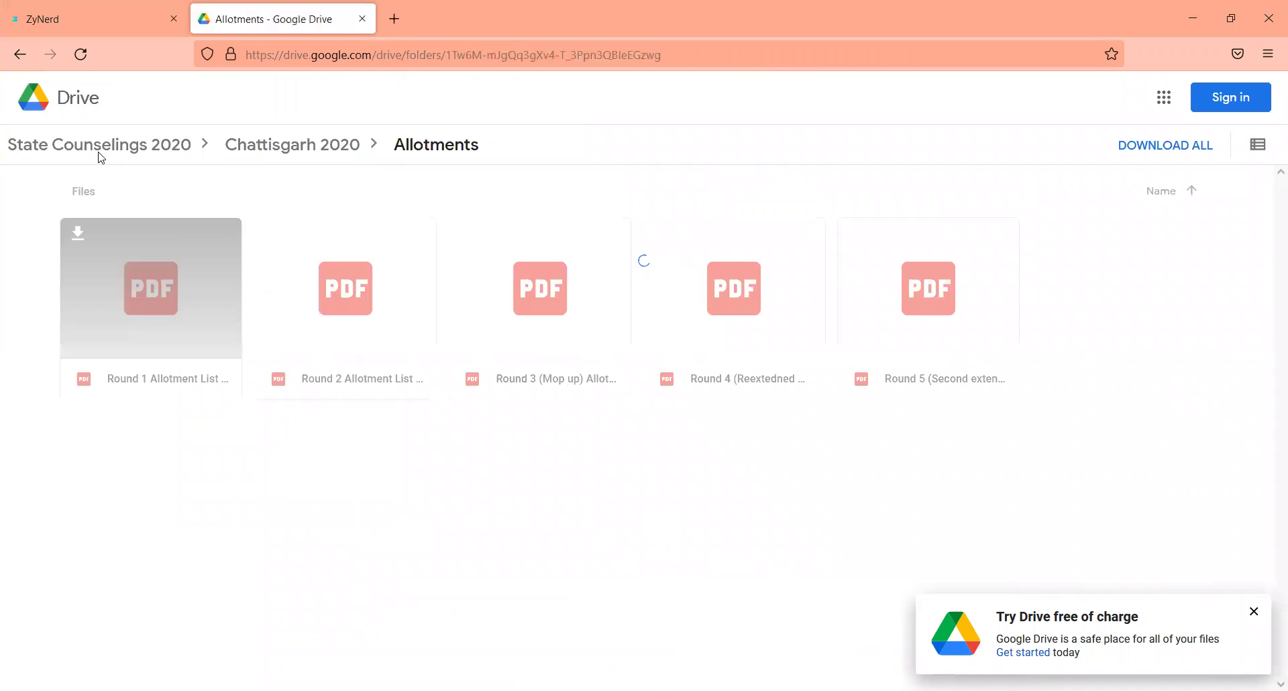
pyautogui.click(20, 54)
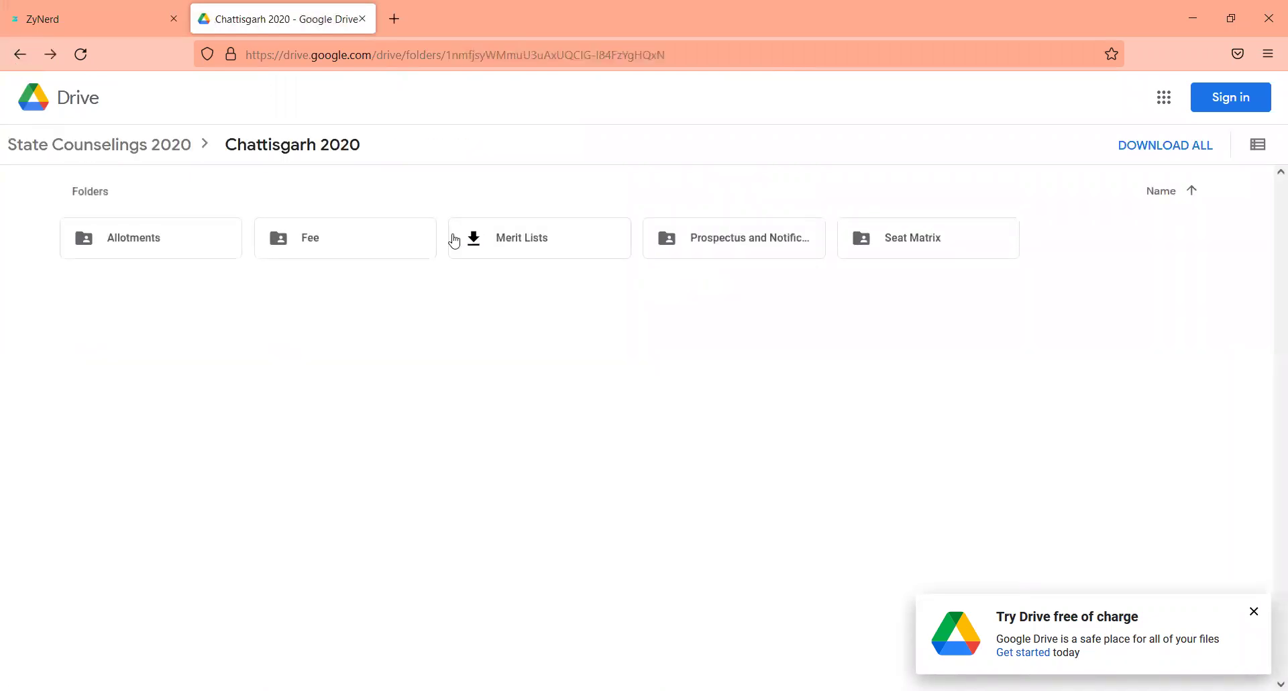
pyautogui.click(742, 250)
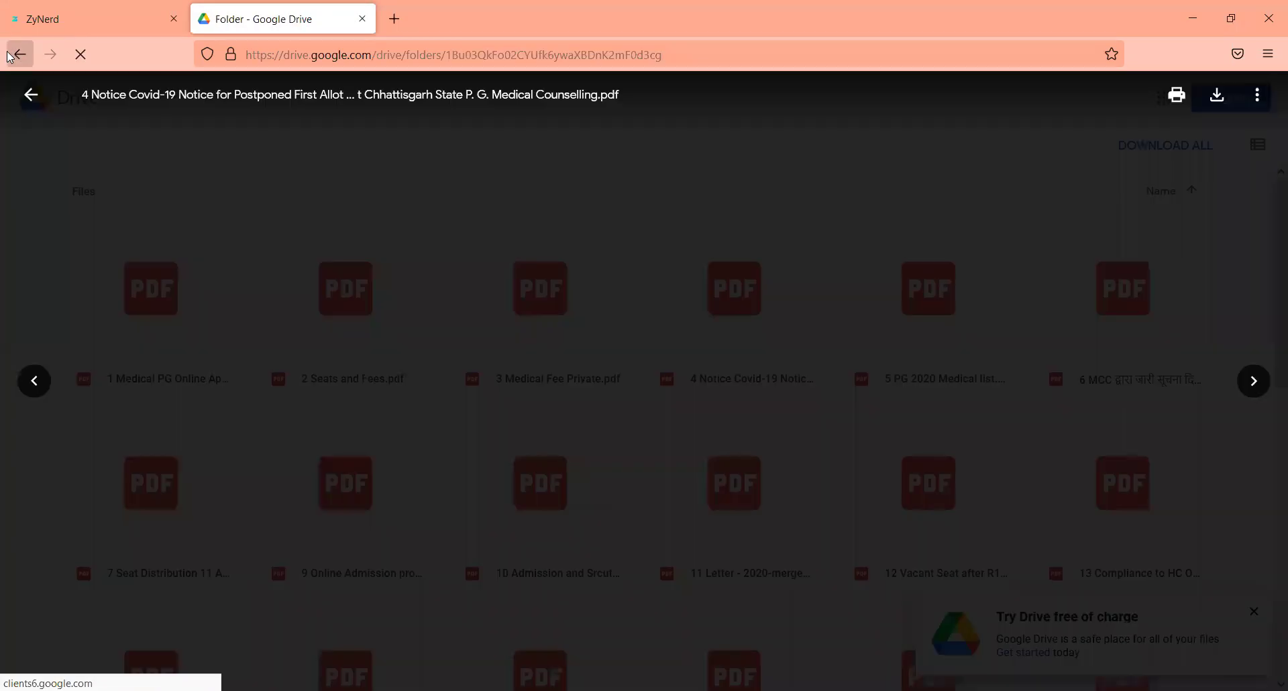
pyautogui.click(11, 56)
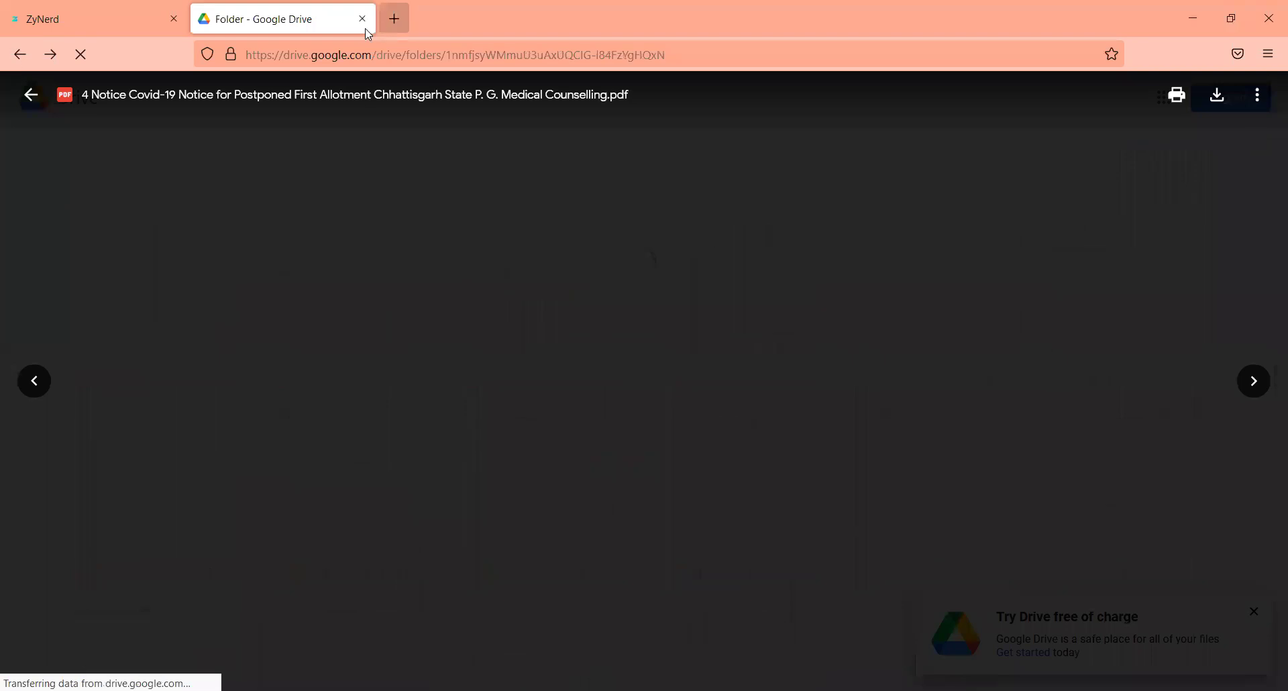
pyautogui.click(17, 54)
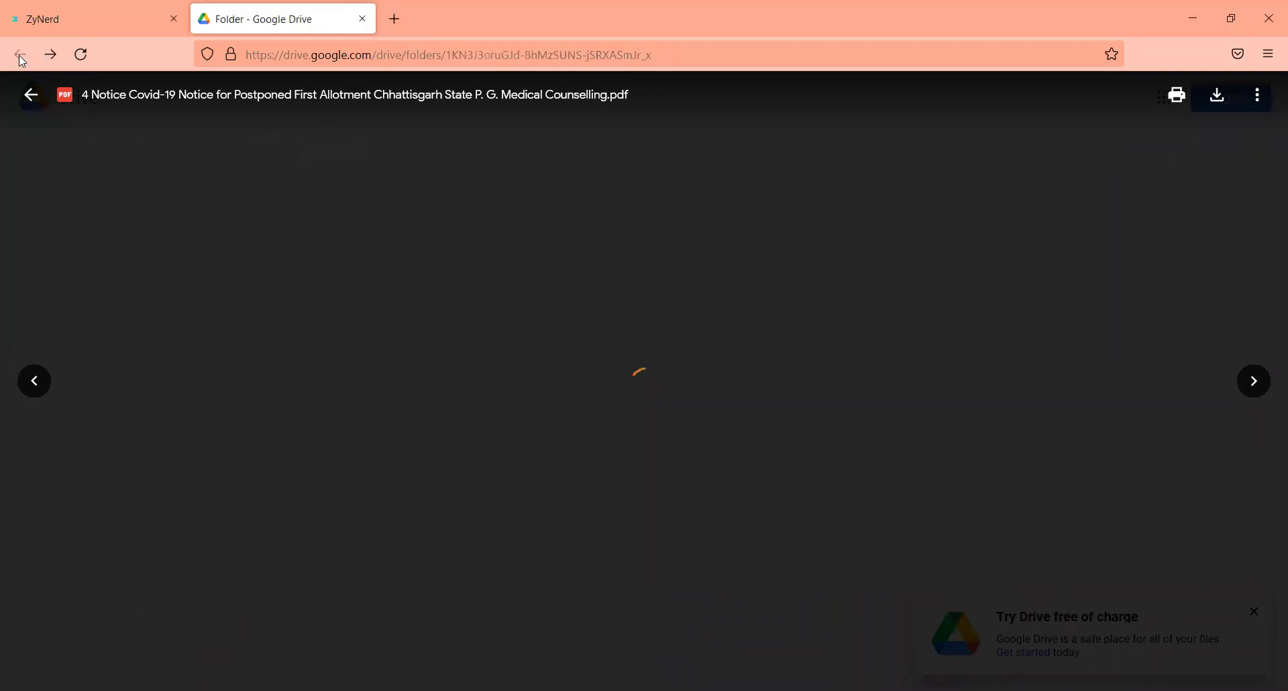
pyautogui.click(363, 19)
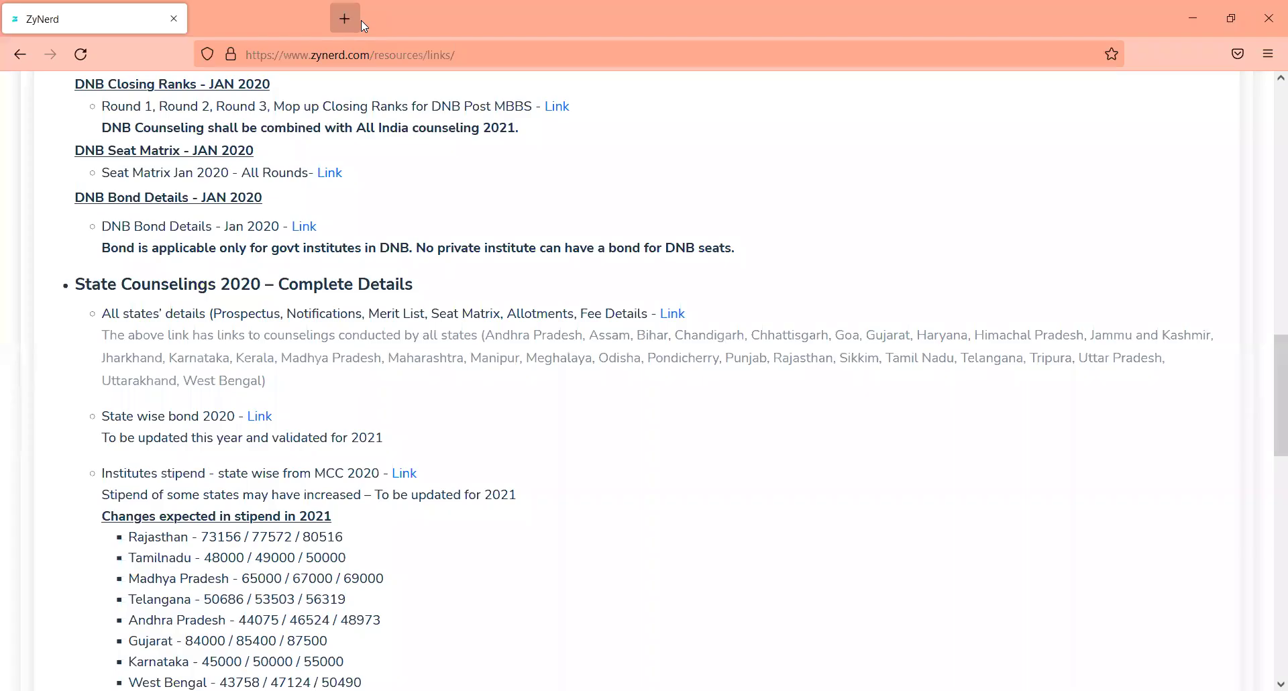
pyautogui.scroll(8, 408, 162)
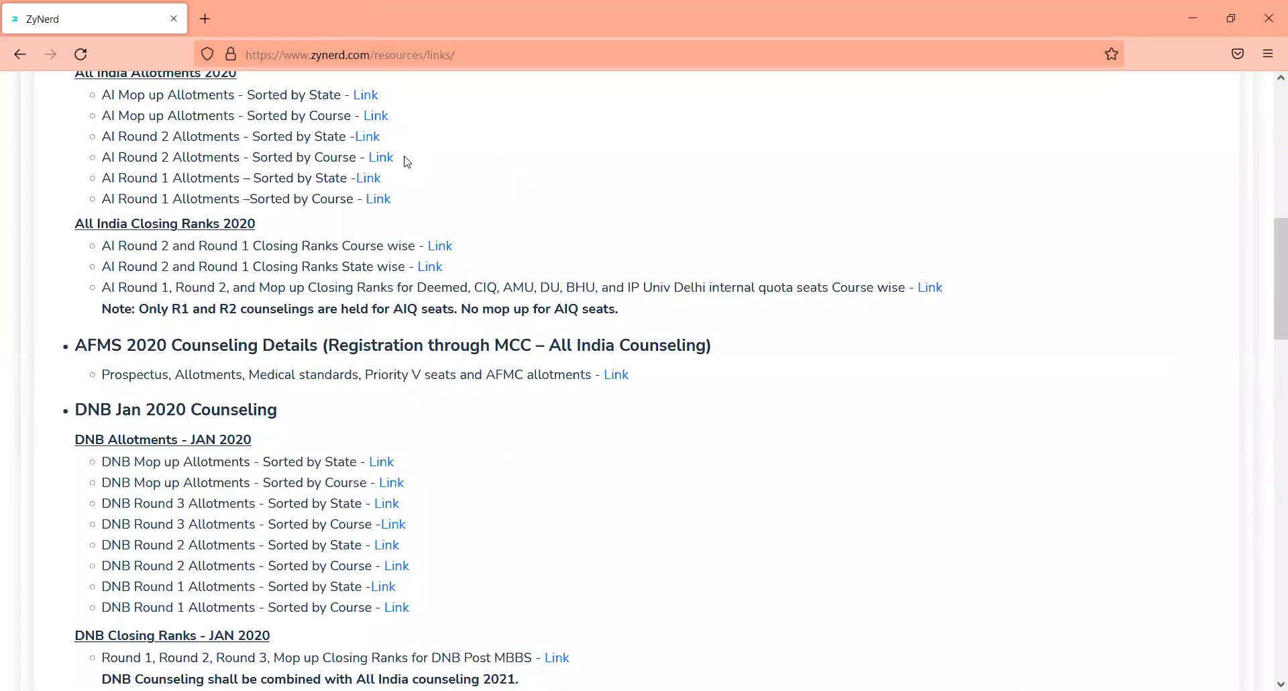
pyautogui.scroll(-8, 296, 202)
pyautogui.scroll(5, 364, 220)
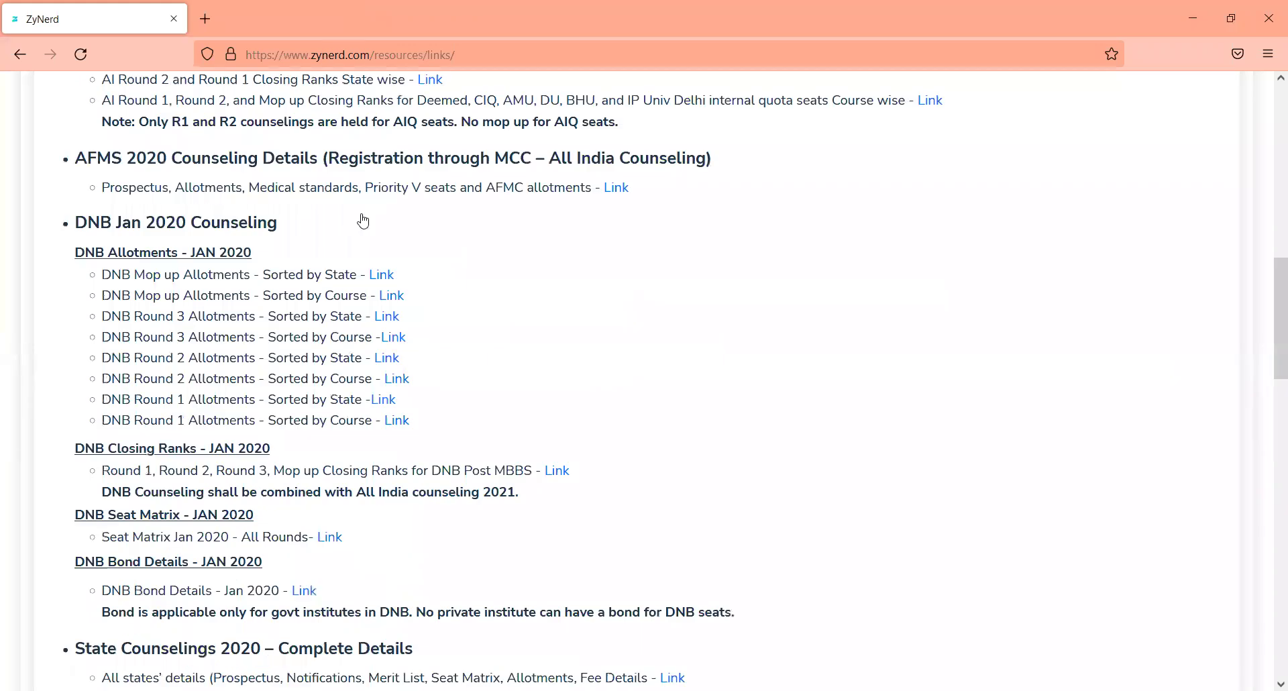
pyautogui.scroll(3, 364, 221)
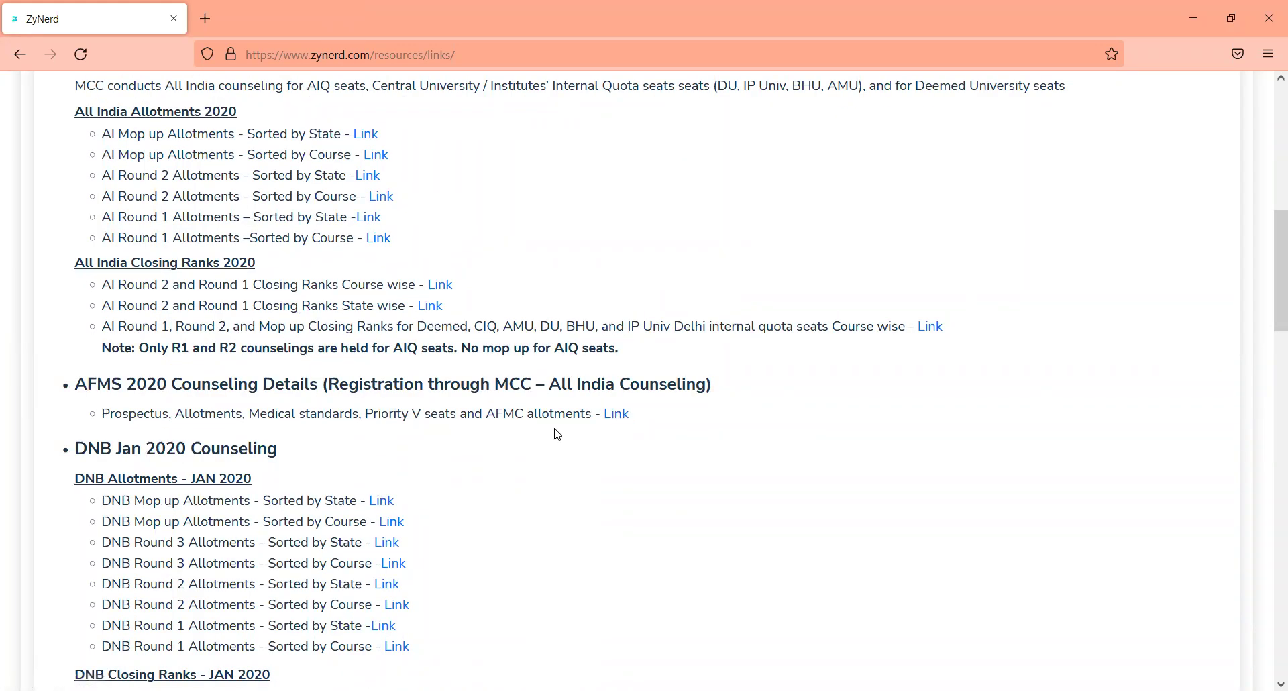
pyautogui.scroll(-12, 560, 433)
pyautogui.scroll(12, 558, 434)
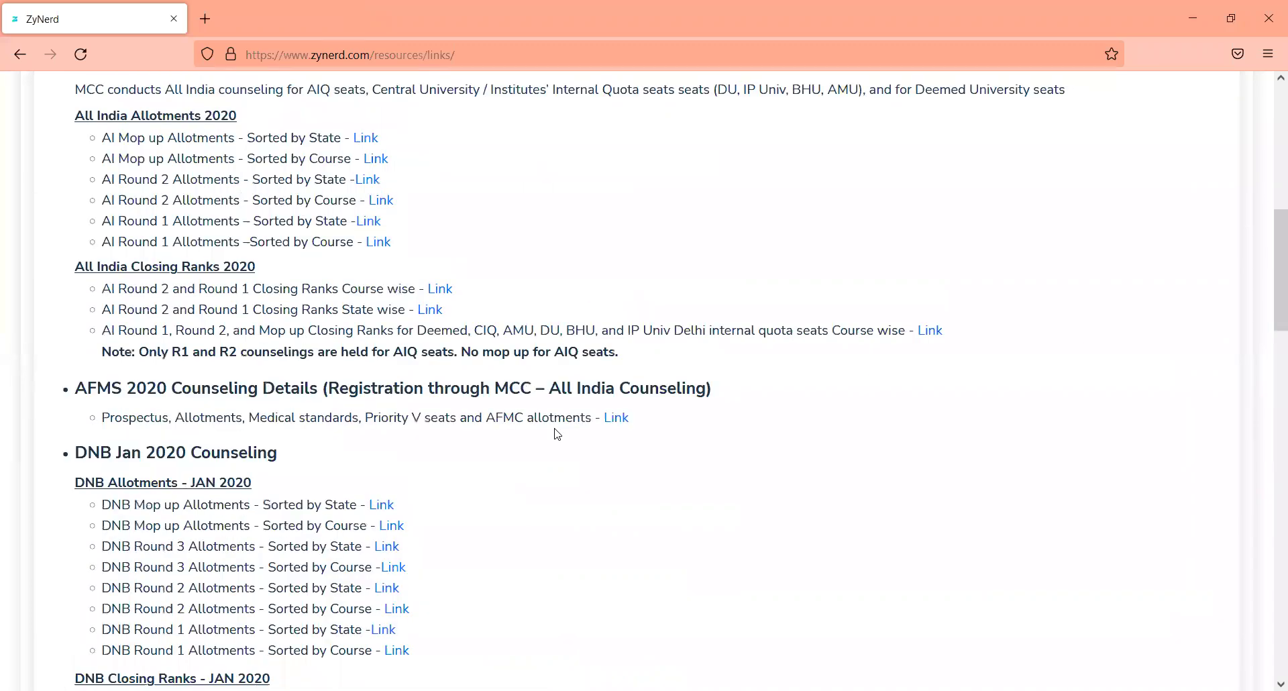